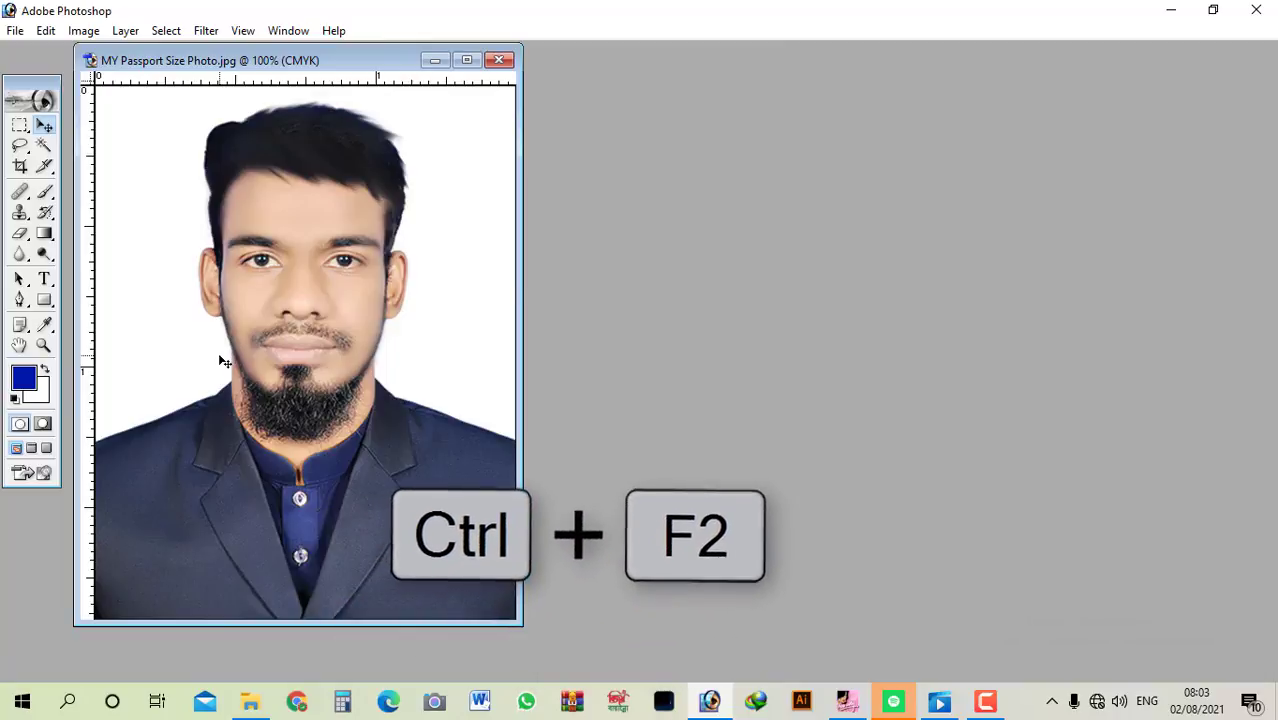
# Run the saved action that lays out five copies of the passport photo on a new page, and maximize that page's window
pyautogui.hotkey('ctrl', 'F2')
pyautogui.moveTo(327, 68); pyautogui.dragTo(858, 56)
pyautogui.click(834, 172)
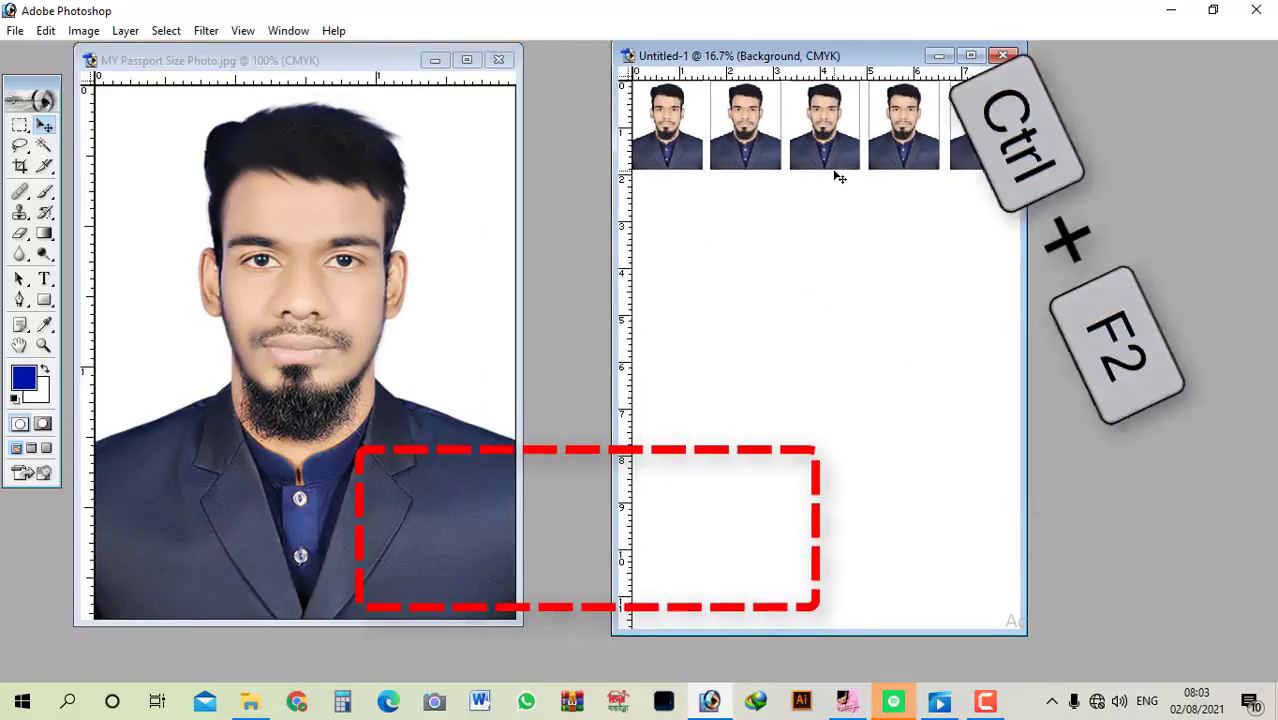
pyautogui.click(970, 55)
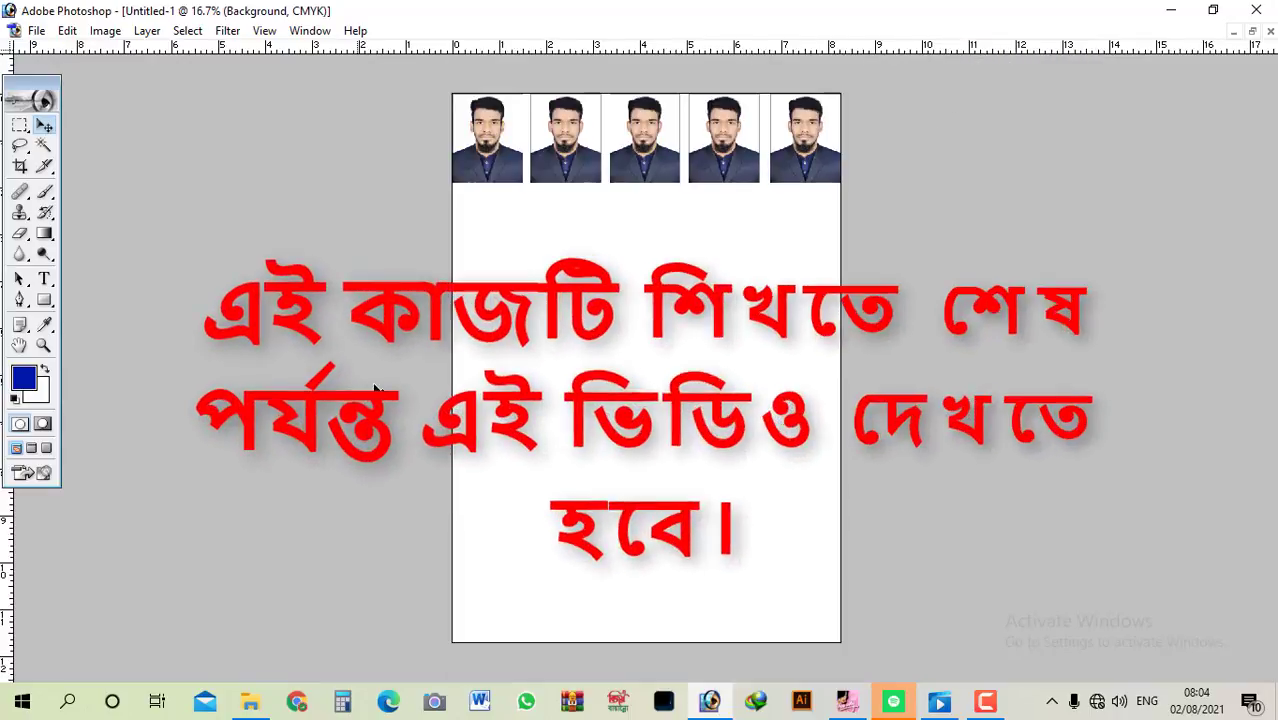
pyautogui.click(980, 706)
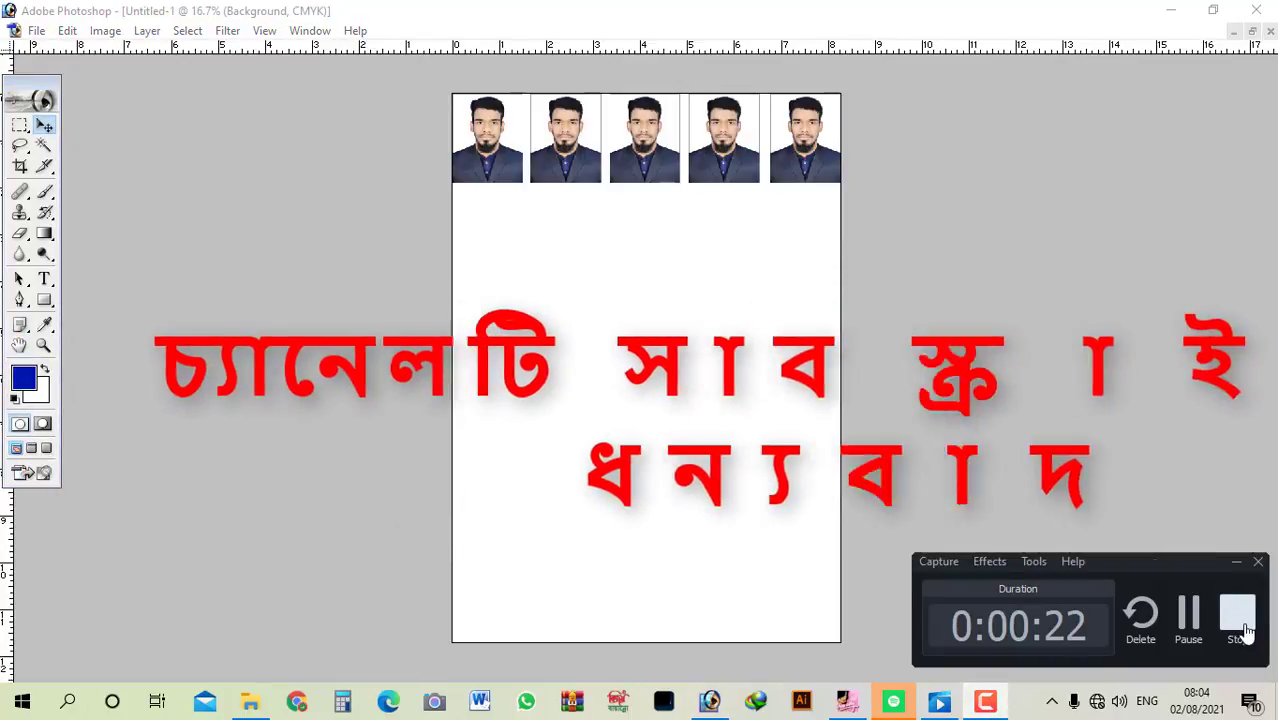
pyautogui.click(1240, 625)
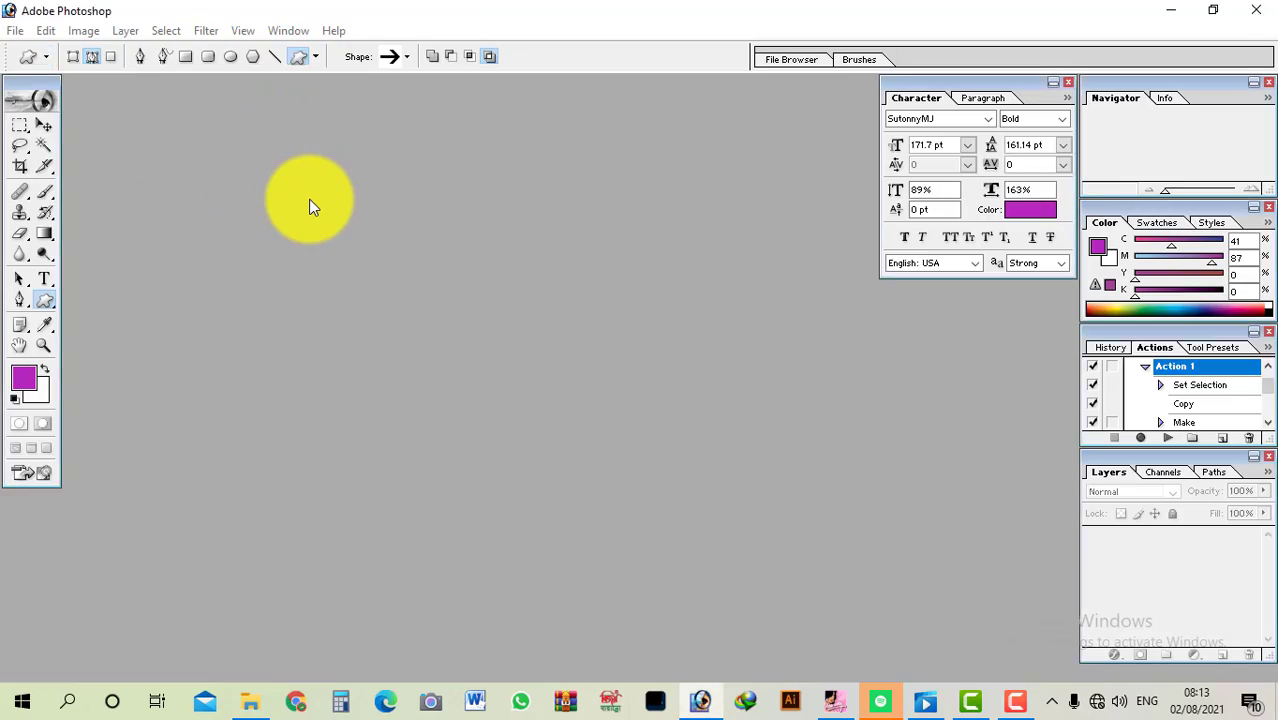
# Open the original portrait JPG whose file name ends in "Photo passport size" and maximize its window
pyautogui.doubleClick(309, 199)
pyautogui.scroll(-5, 844, 300)
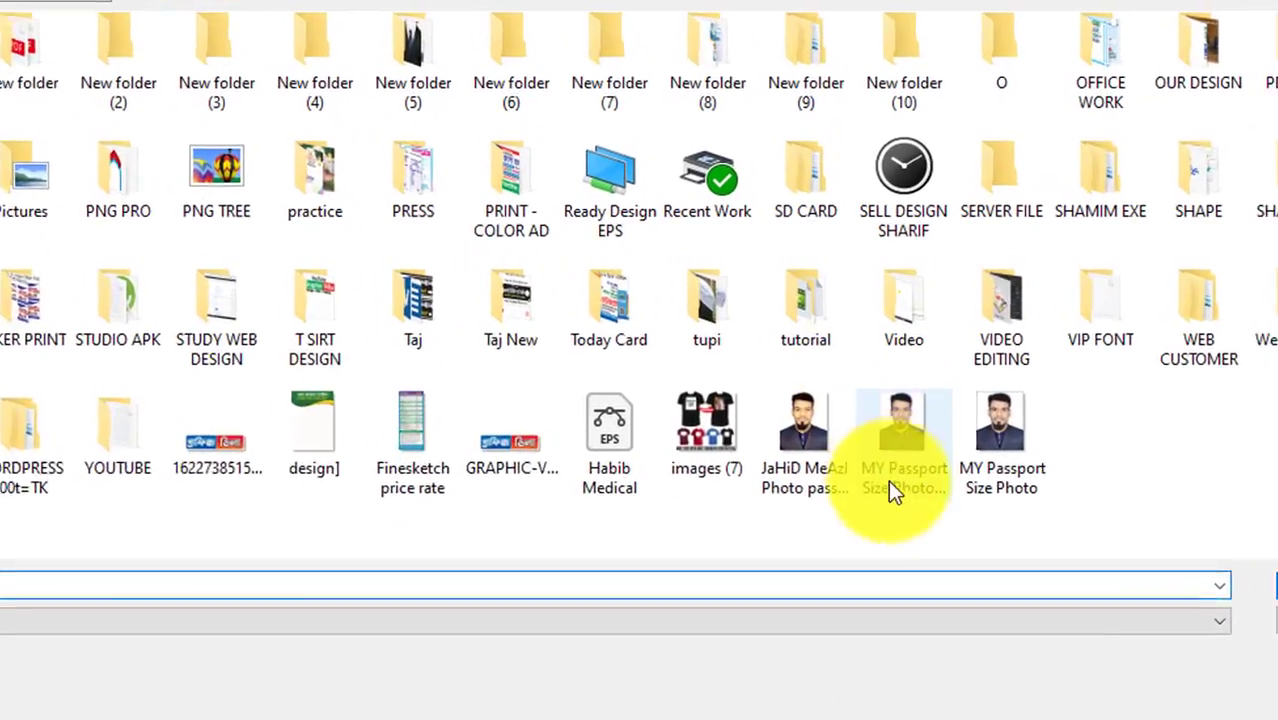
pyautogui.doubleClick(803, 470)
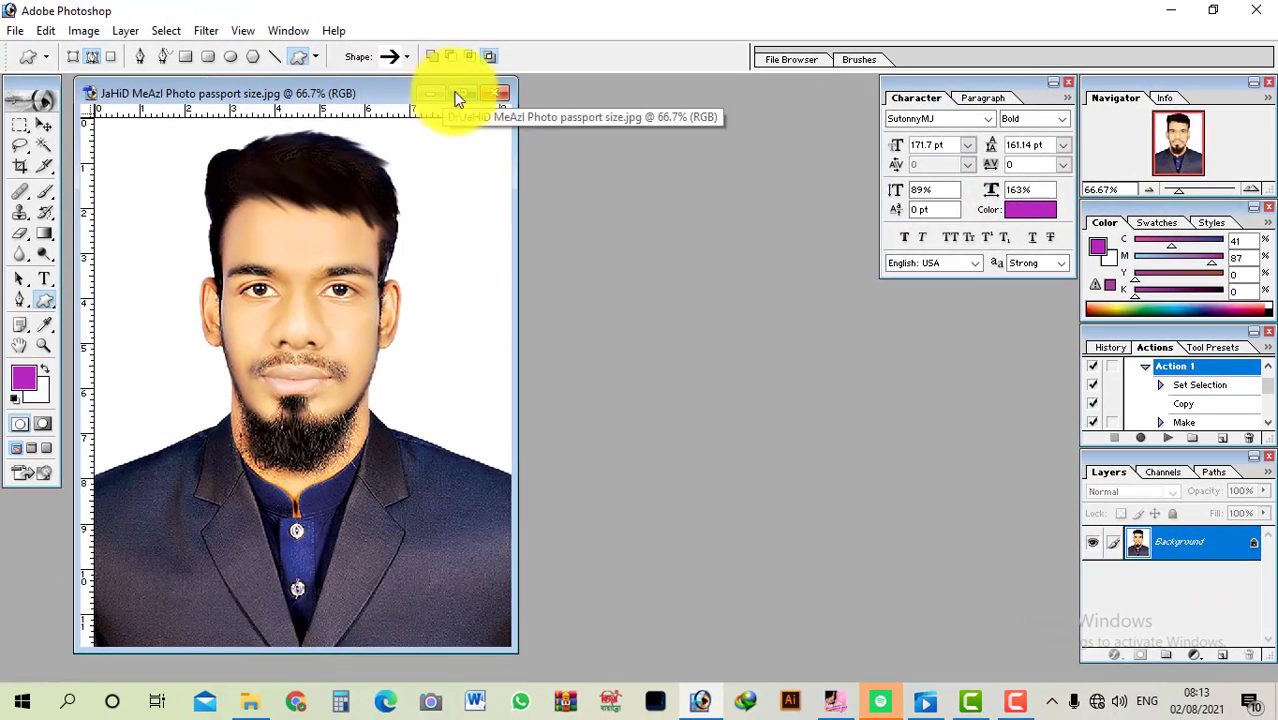
pyautogui.click(455, 98)
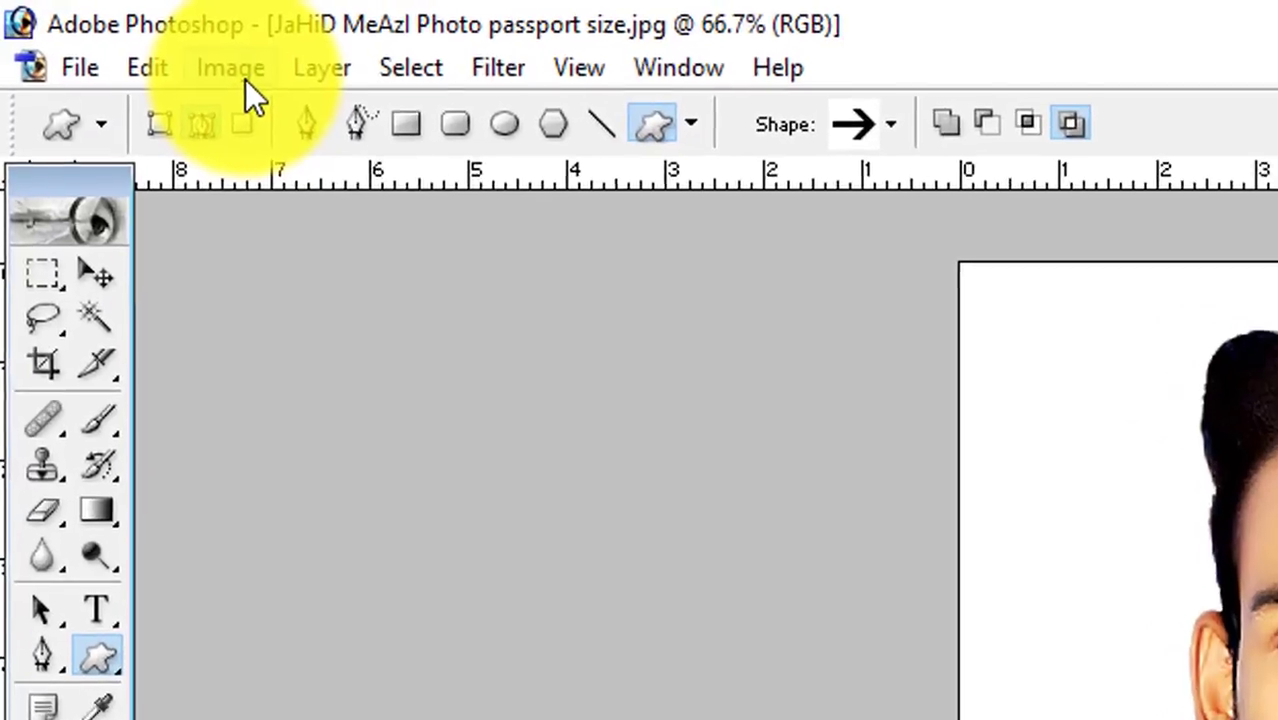
# Resize the portrait to a document size of 1.5 inches wide by 1.9 inches high at 300 pixels/inch
pyautogui.click(83, 30)
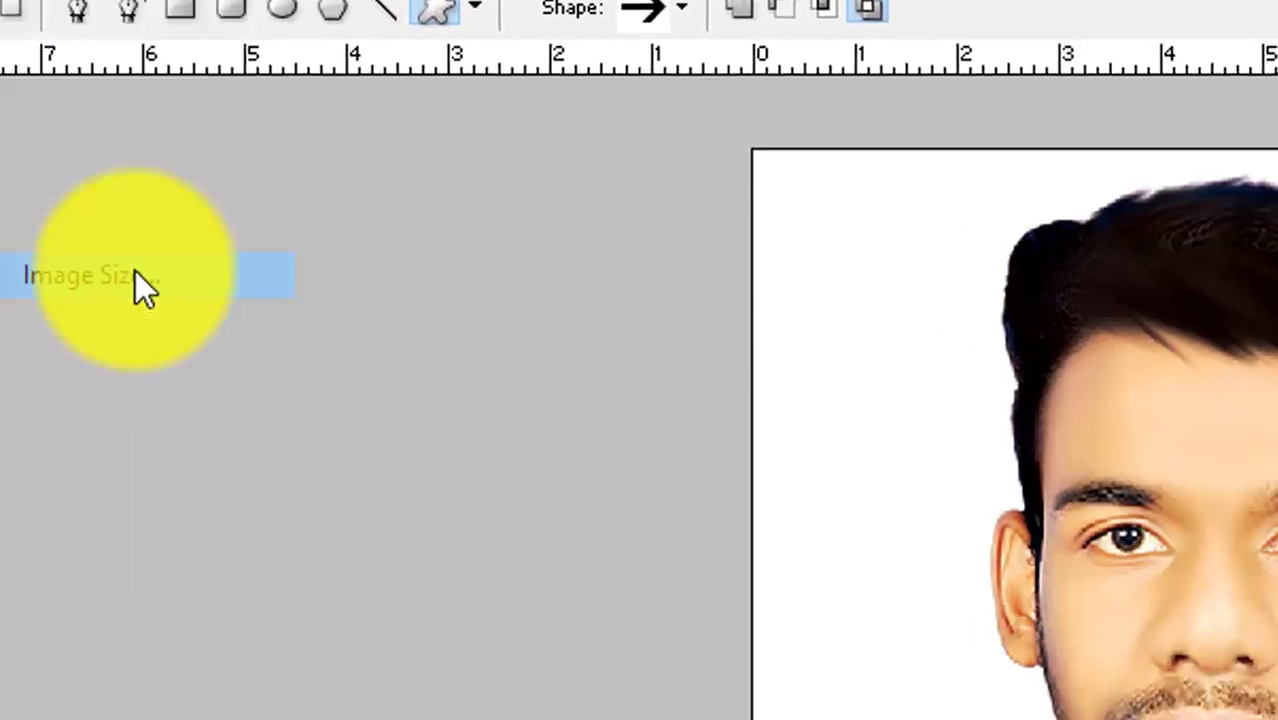
pyautogui.click(340, 401)
pyautogui.moveTo(395, 81); pyautogui.dragTo(0, 0)
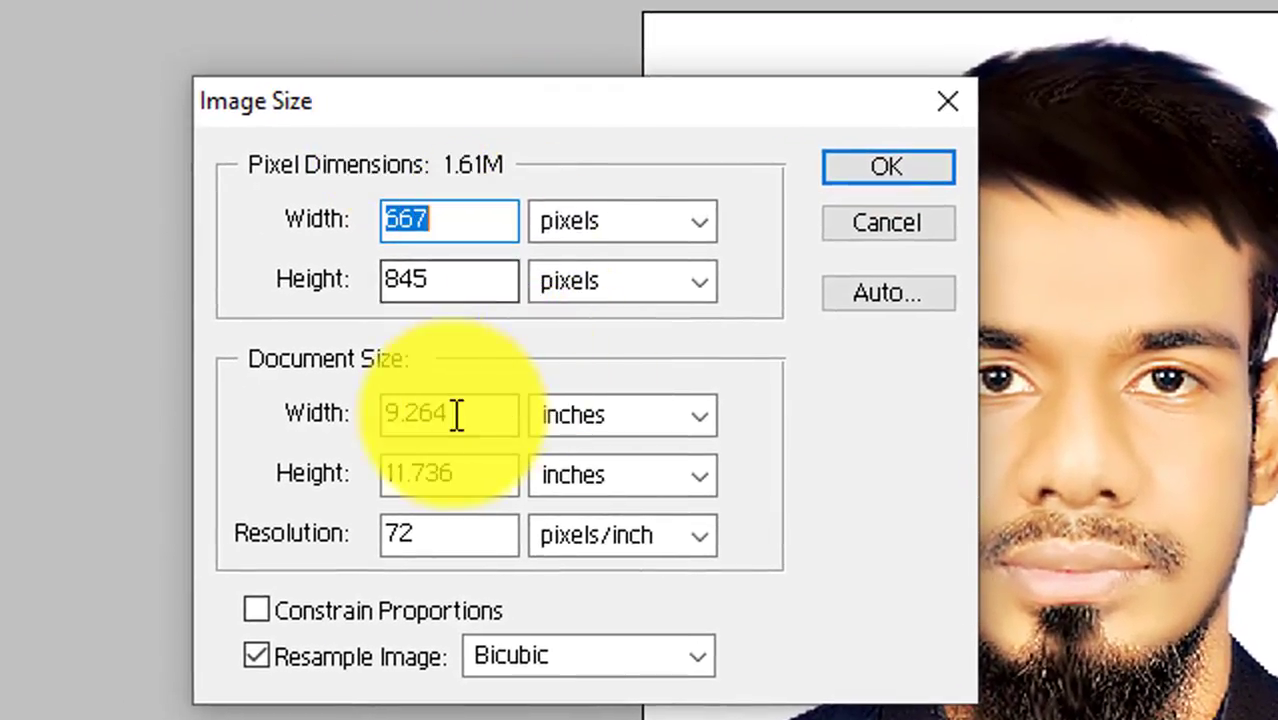
pyautogui.moveTo(456, 414); pyautogui.dragTo(245, 391)
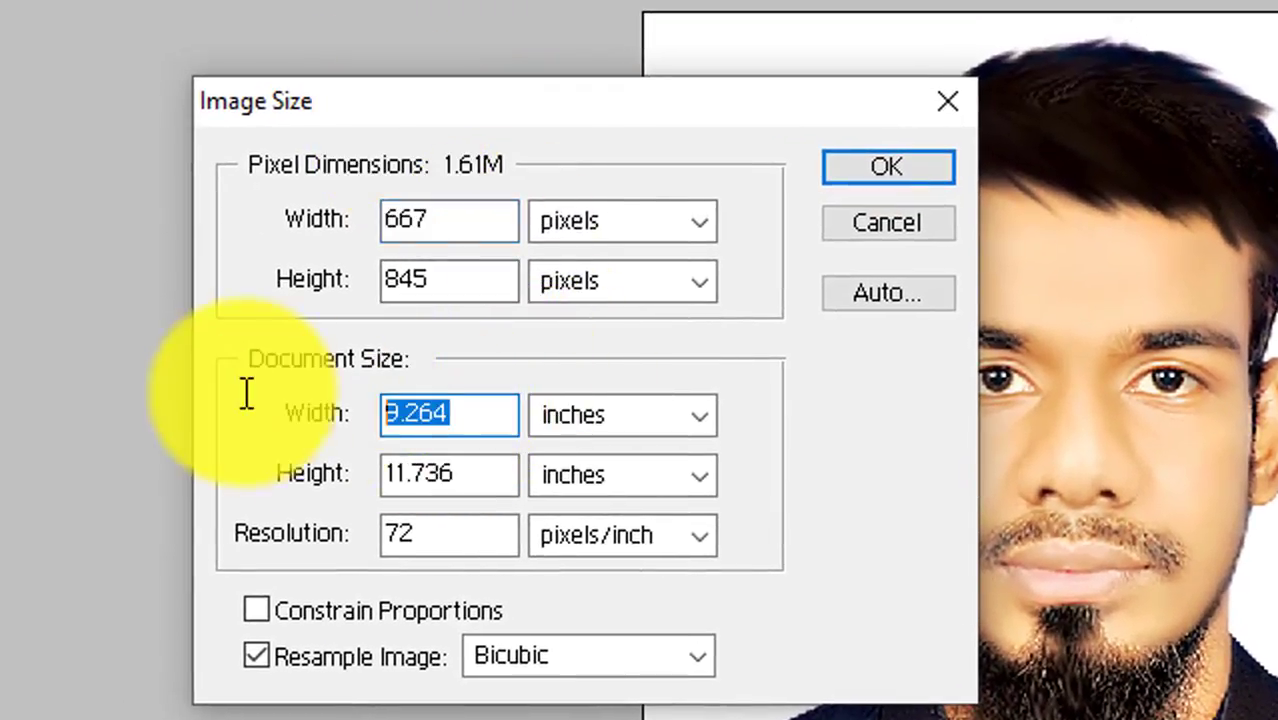
pyautogui.moveTo(459, 465); pyautogui.dragTo(337, 465)
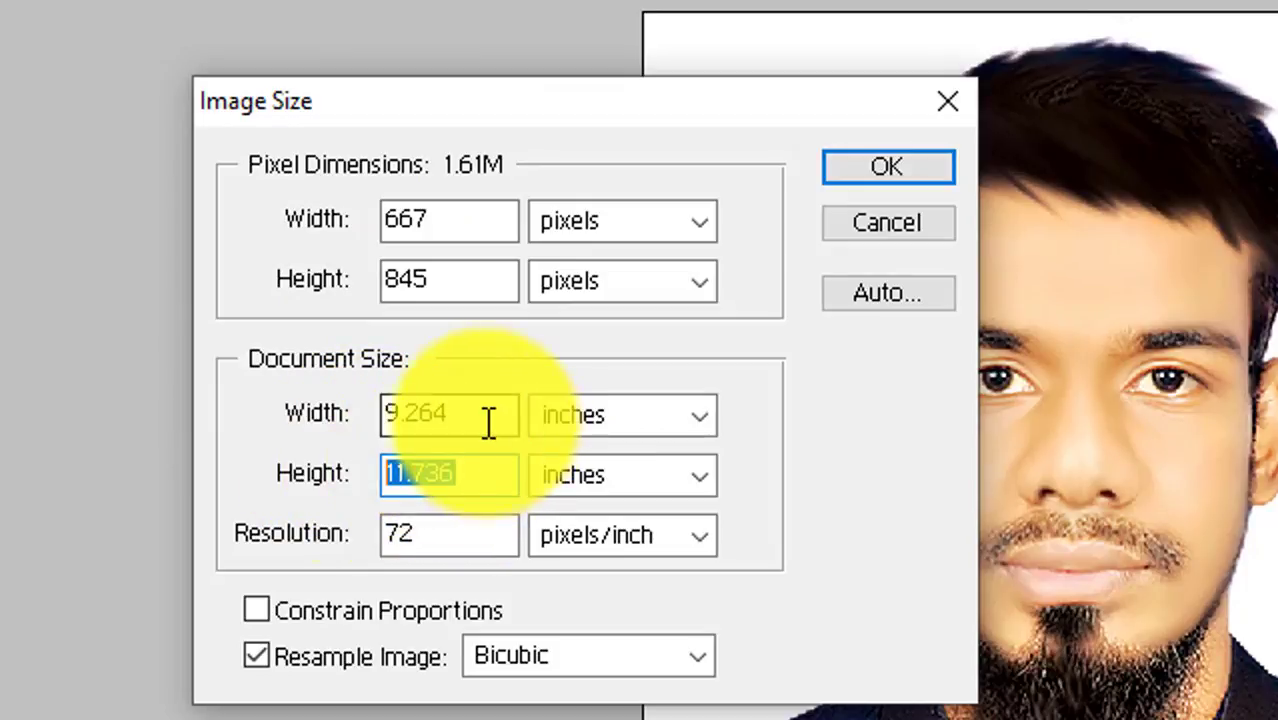
pyautogui.moveTo(488, 416); pyautogui.dragTo(345, 415)
pyautogui.write('1.')
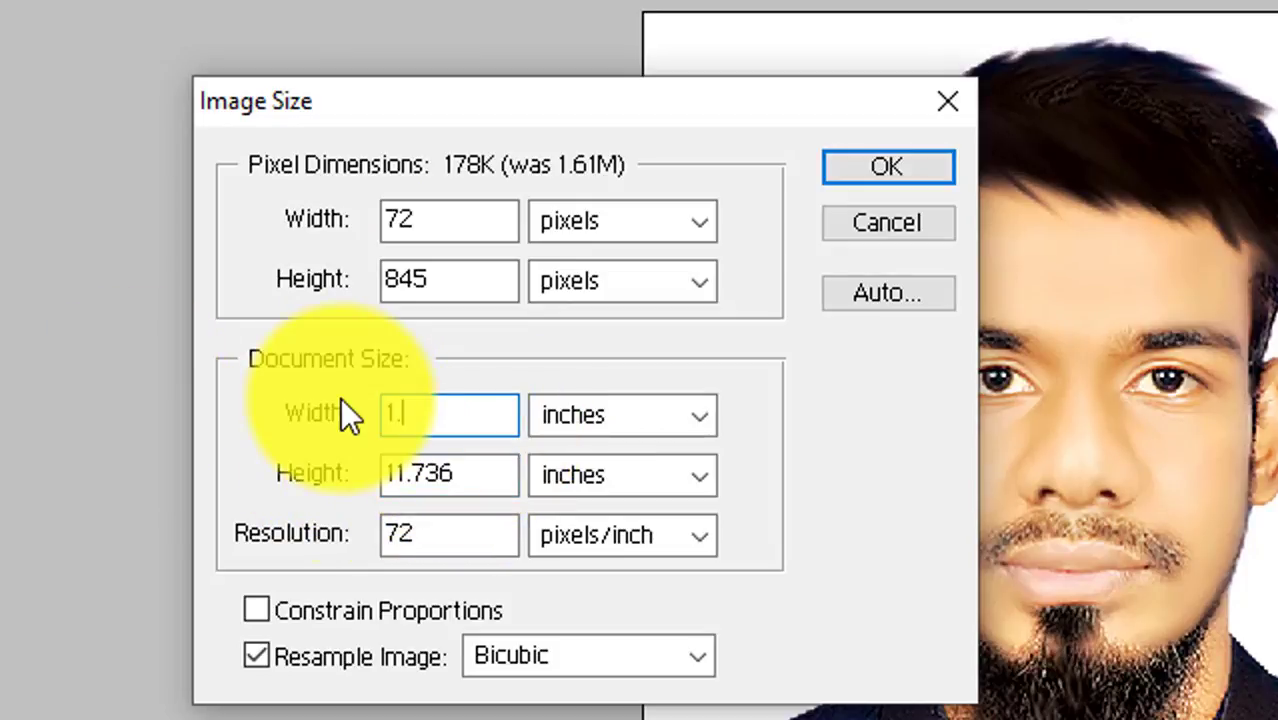
pyautogui.write('5')
pyautogui.press('Tab')
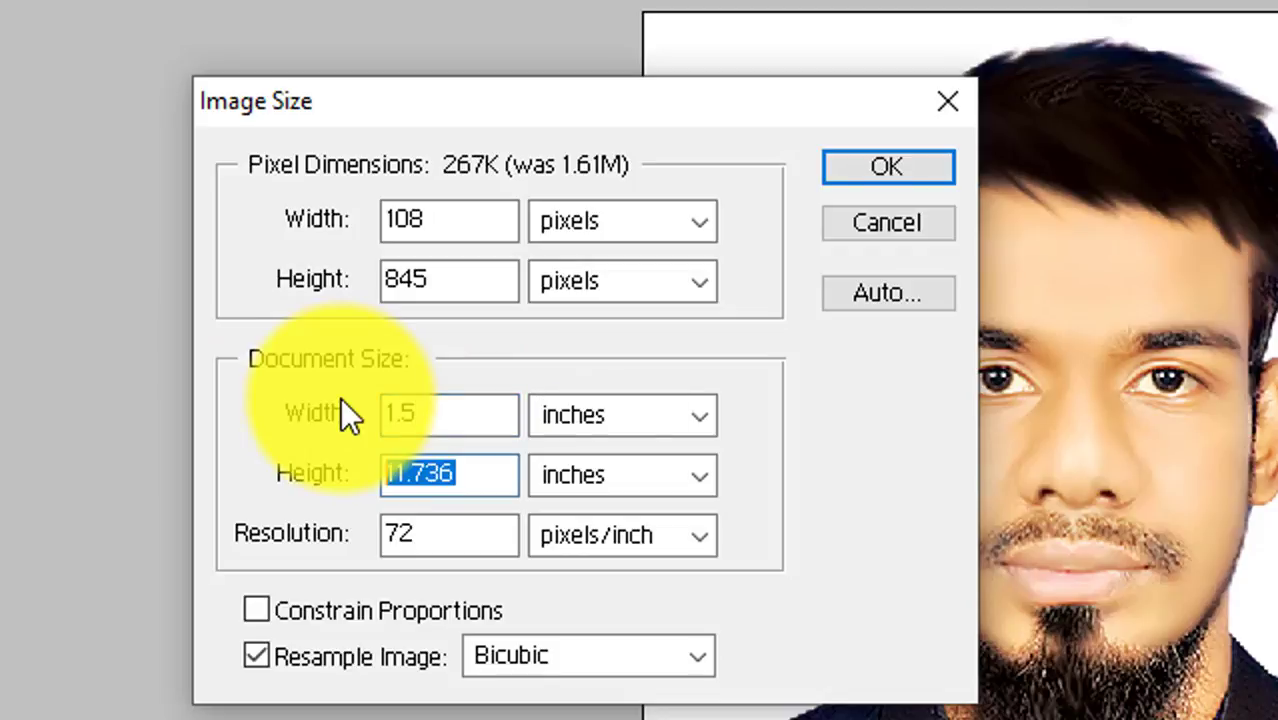
pyautogui.write('1.9')
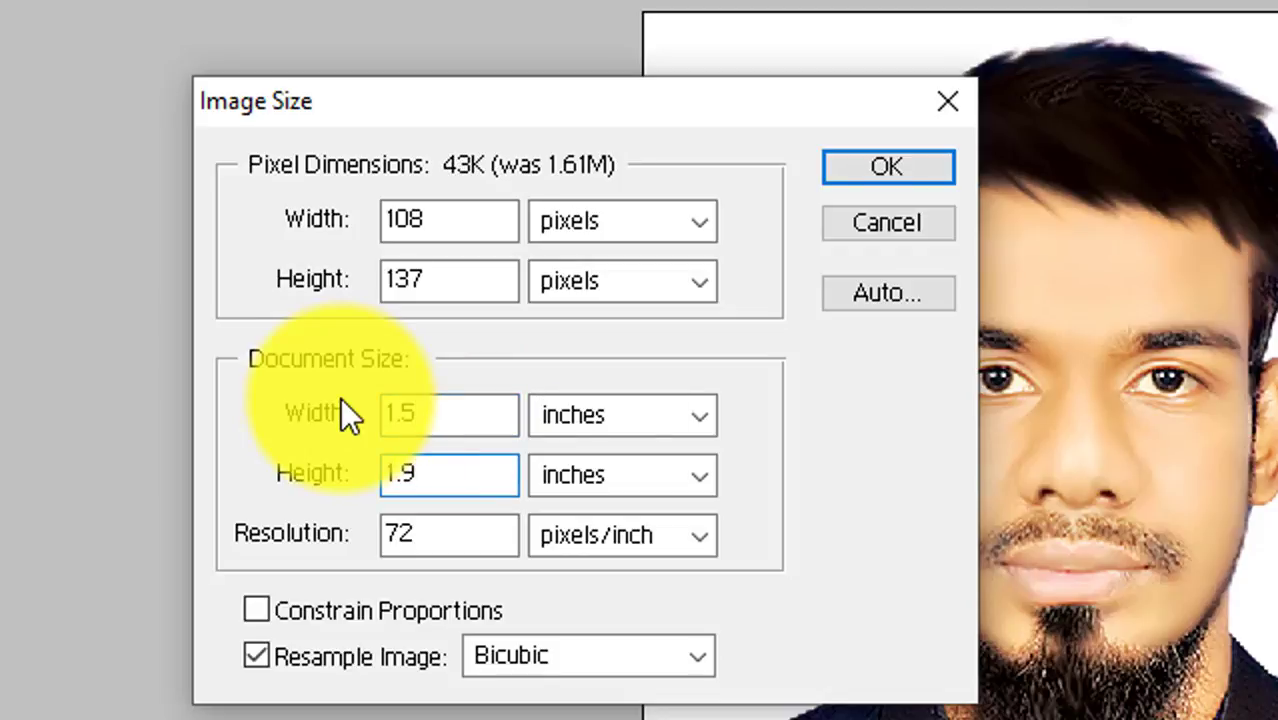
pyautogui.press('Tab')
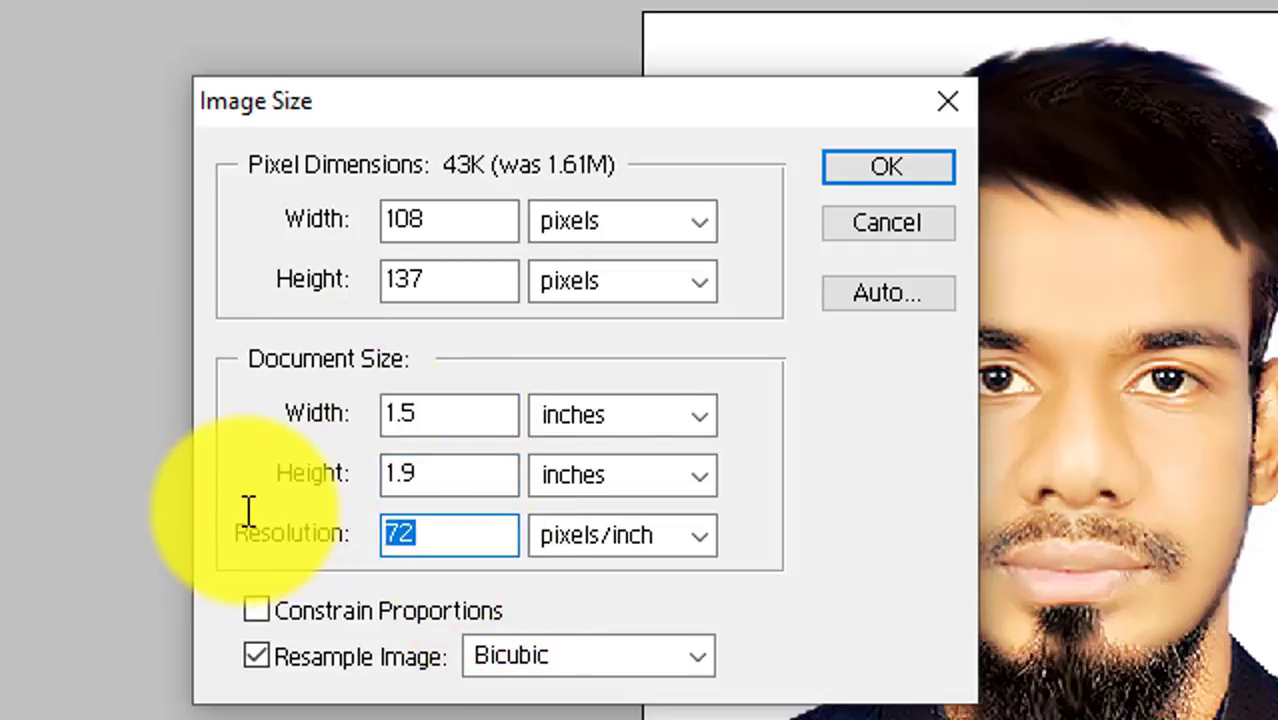
pyautogui.write('300')
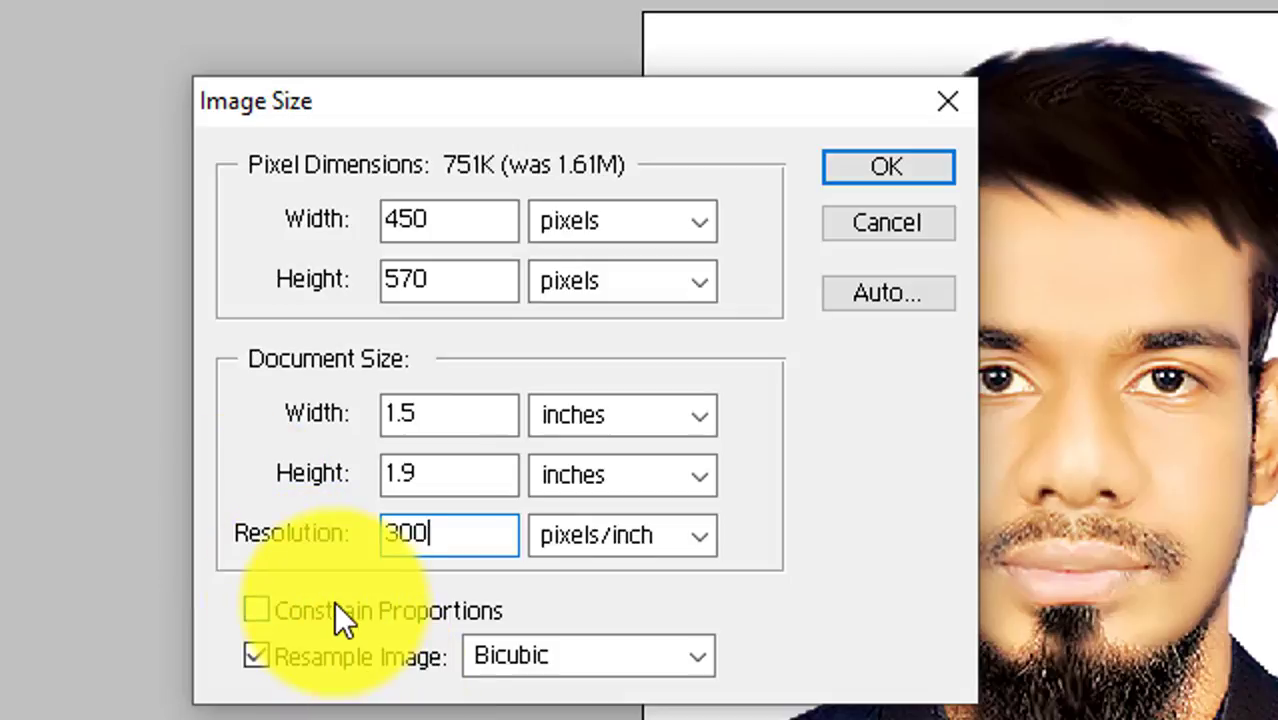
pyautogui.click(890, 168)
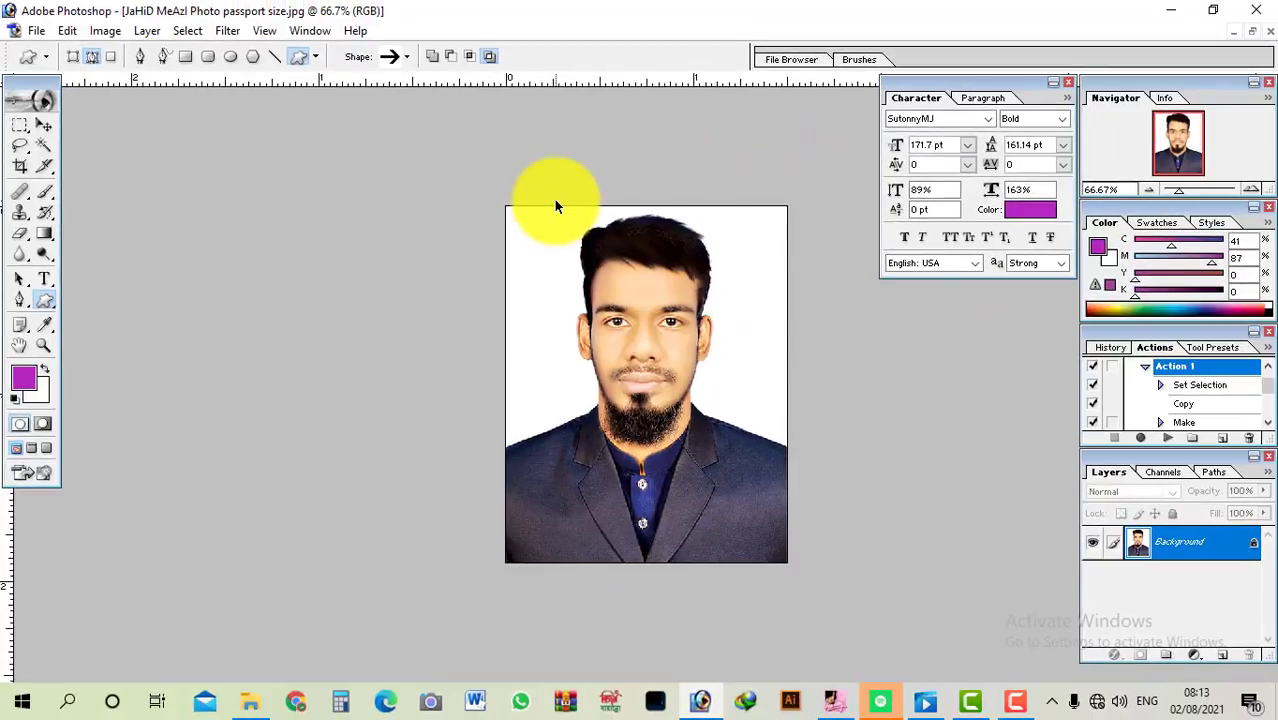
pyautogui.hotkey('ctrl', 'a')
pyautogui.hotkey('ctrl', 'd')
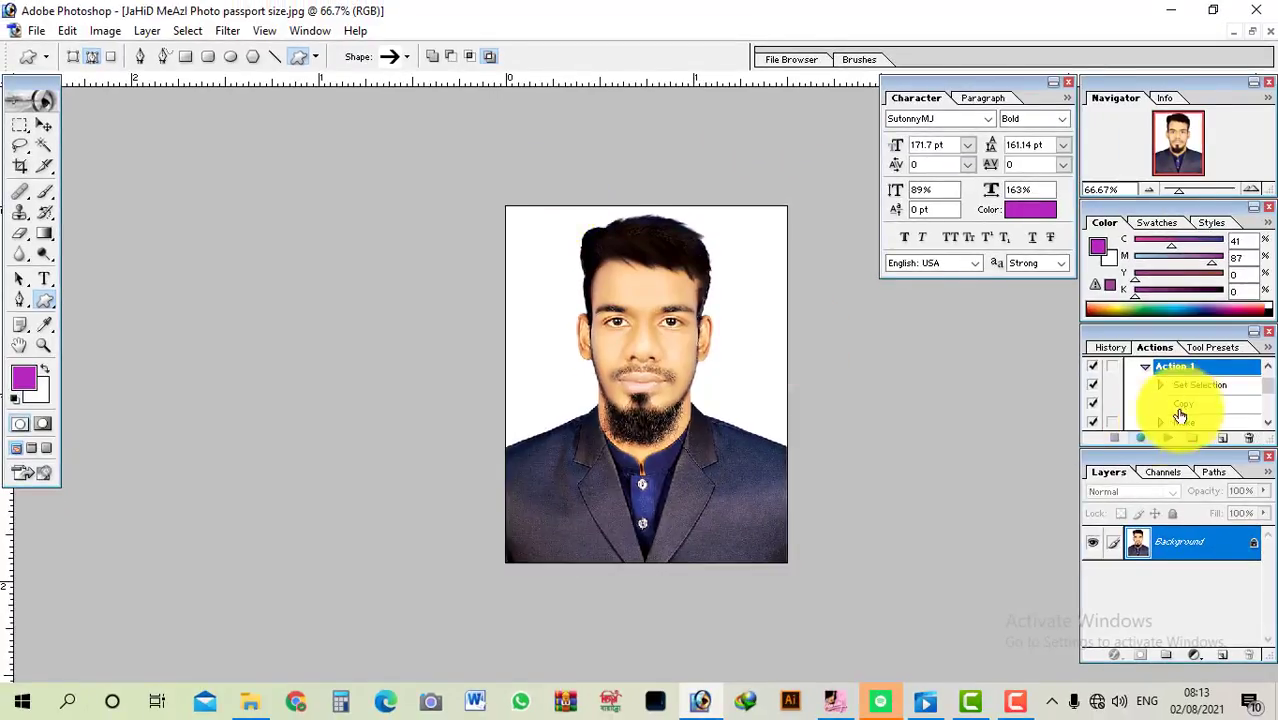
# Delete the existing 5COPY action set, leaving the default actions in place
pyautogui.scroll(-1, 1190, 394)
pyautogui.scroll(3, 1184, 386)
pyautogui.click(855, 360)
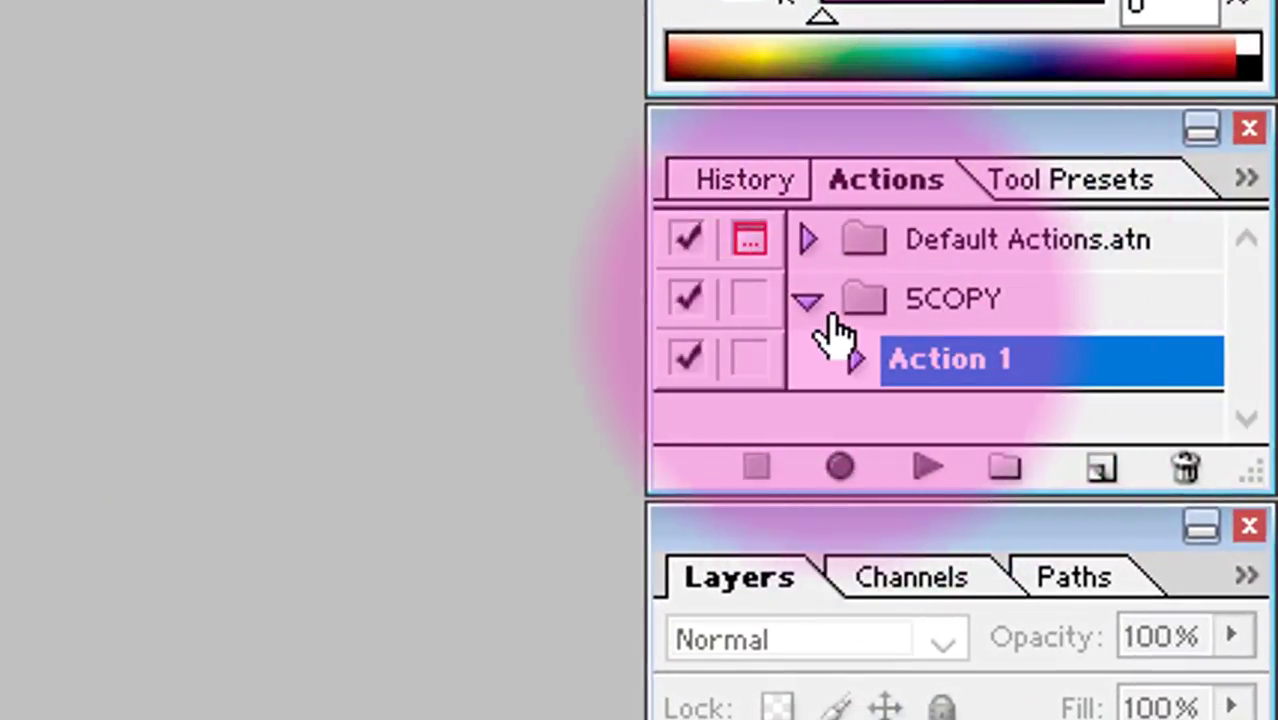
pyautogui.click(808, 300)
pyautogui.click(970, 300)
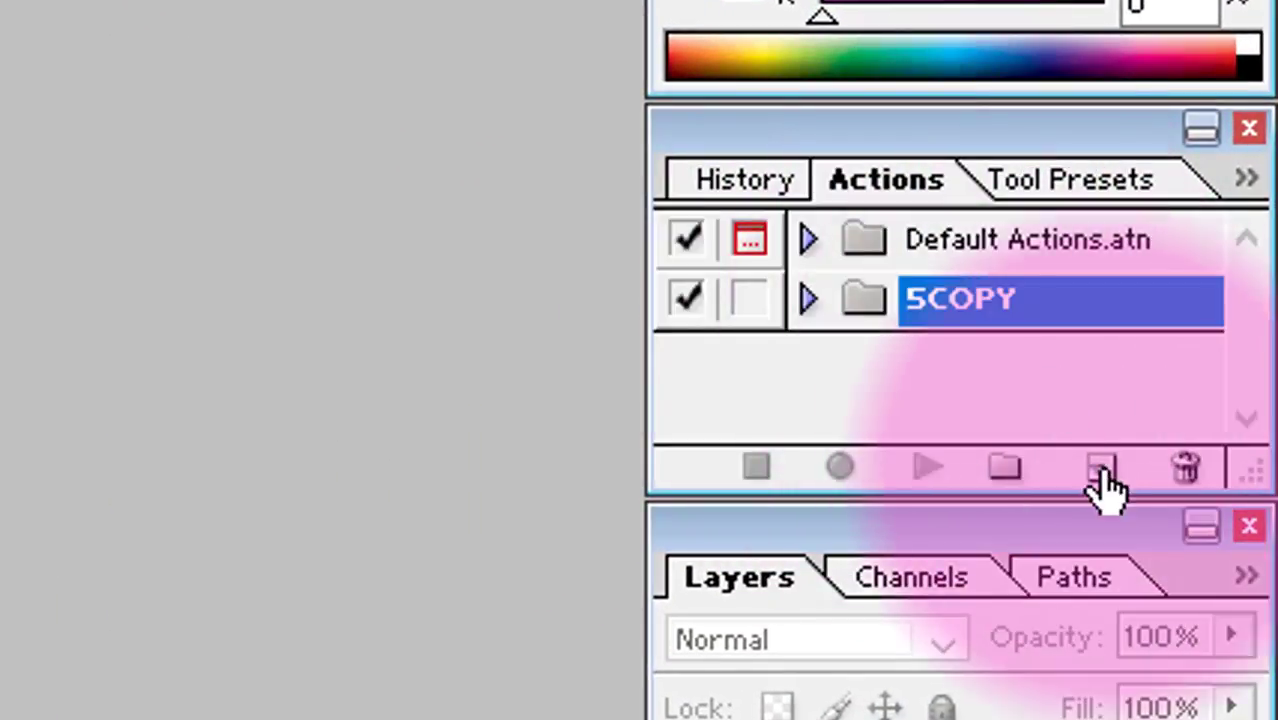
pyautogui.click(1187, 470)
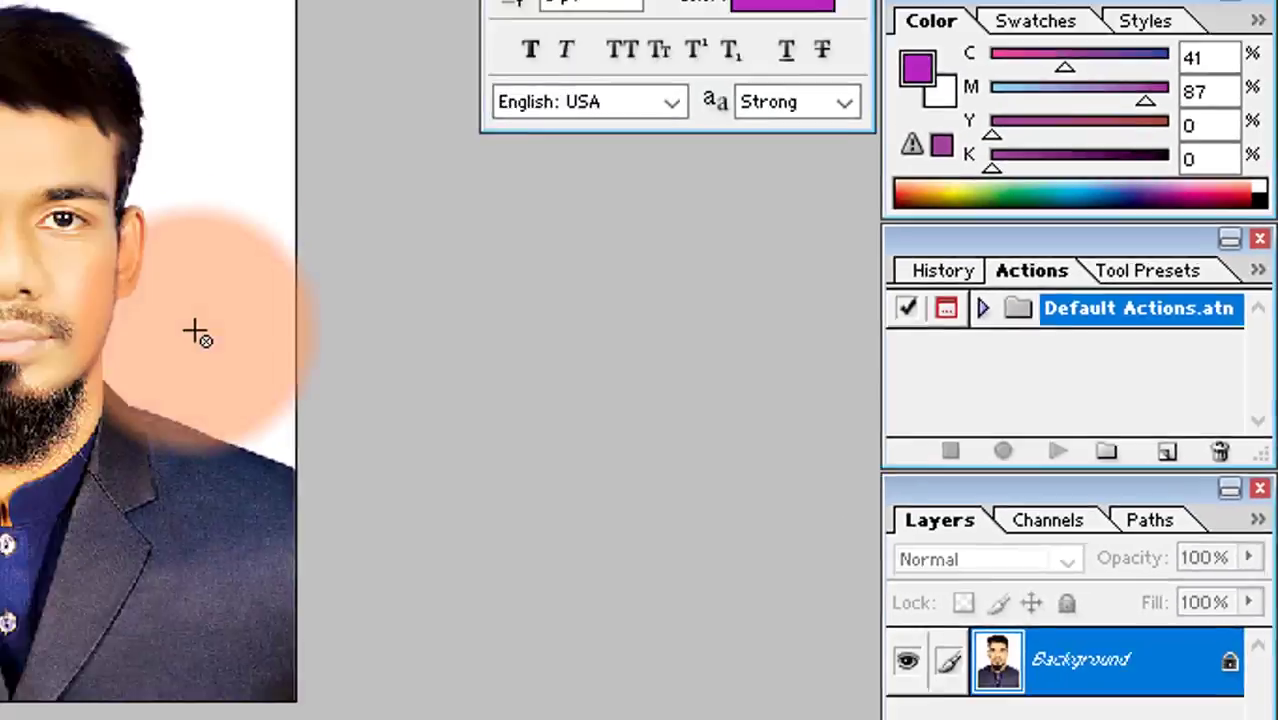
# Save the resized portrait to the Desktop as a JPEG named "passport size test"
pyautogui.hotkey('ctrl', 'shift', 's')
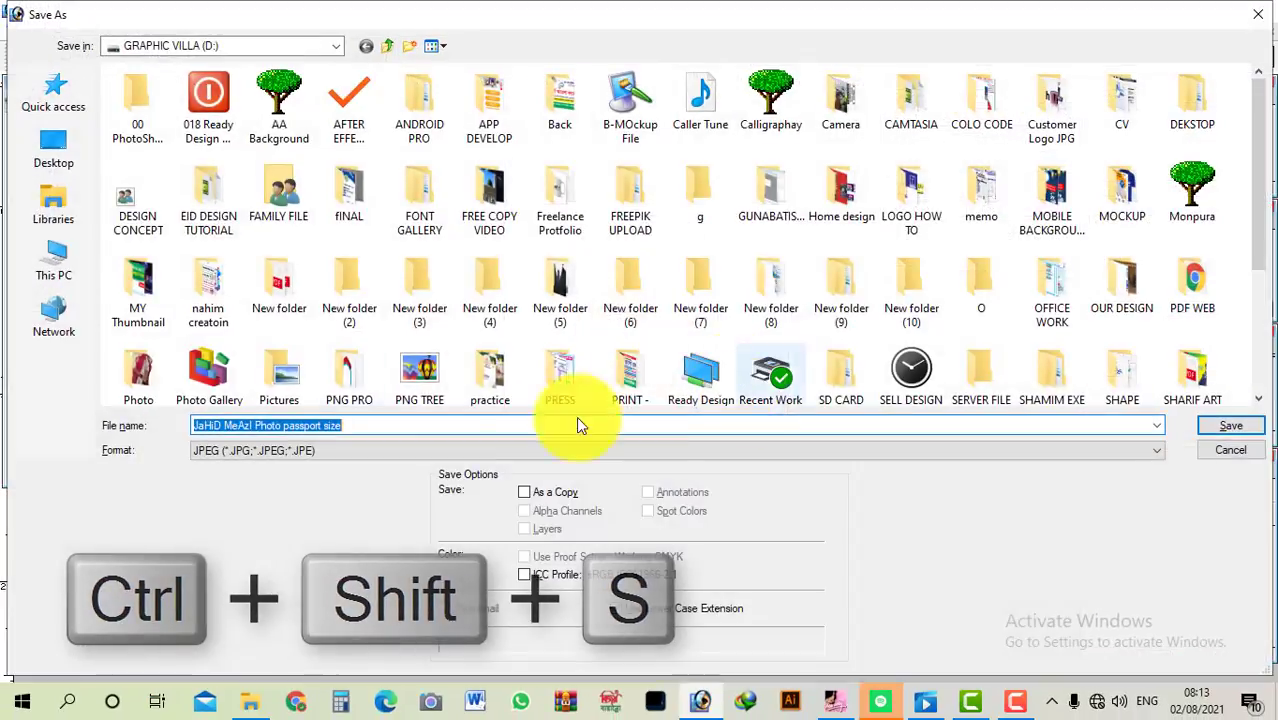
pyautogui.click(53, 150)
pyautogui.write('passport size test')
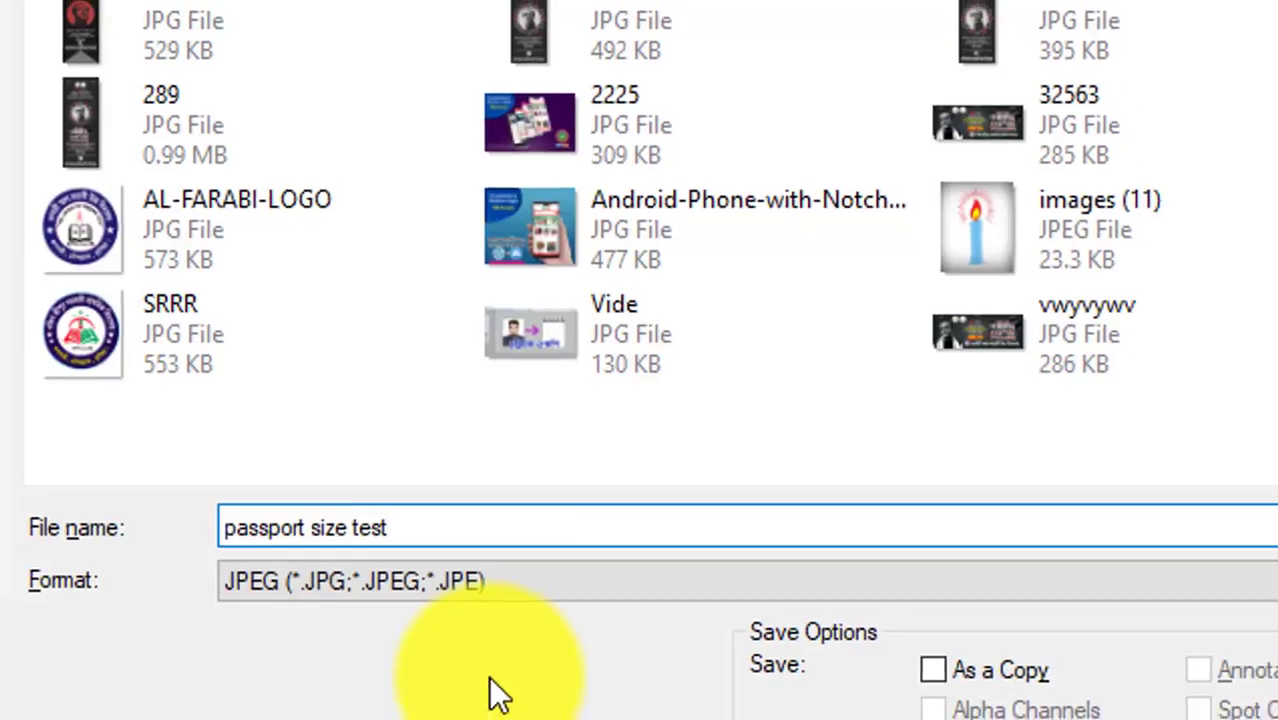
pyautogui.press('Return')
pyautogui.press('Return')
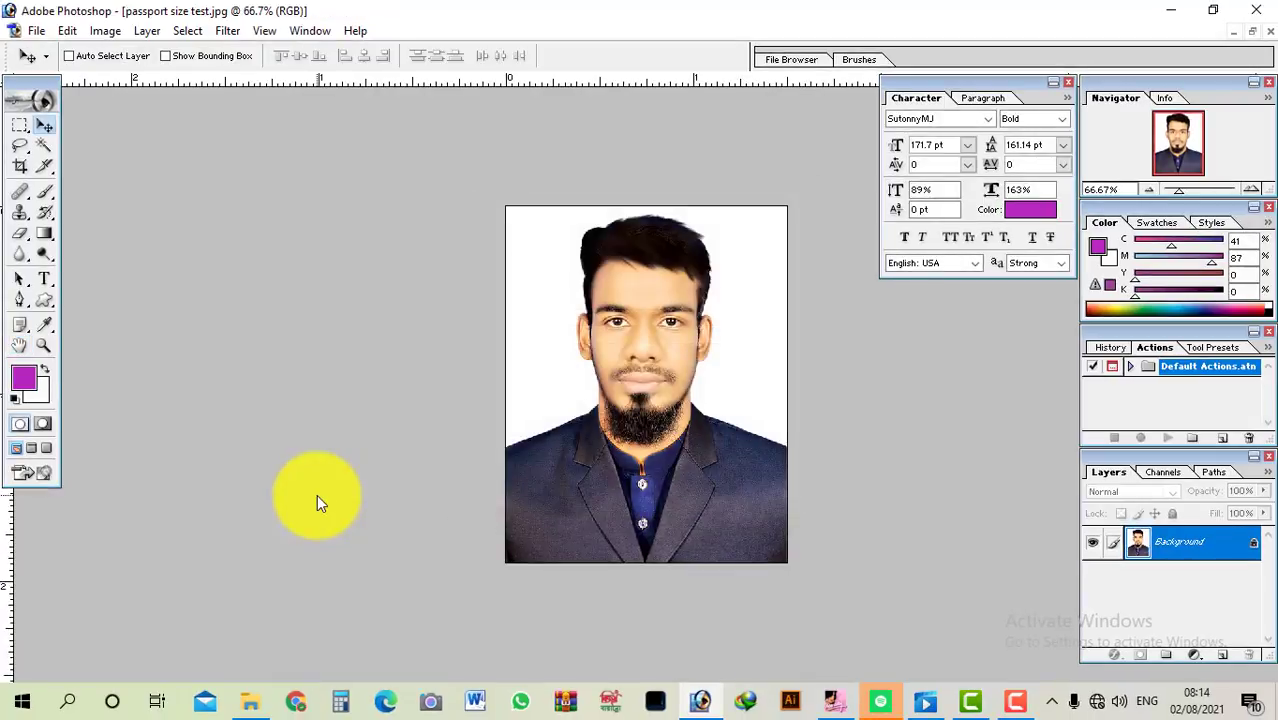
# Close the saved portrait and reopen "passport size test" from the Desktop
pyautogui.hotkey('ctrl', 'w')
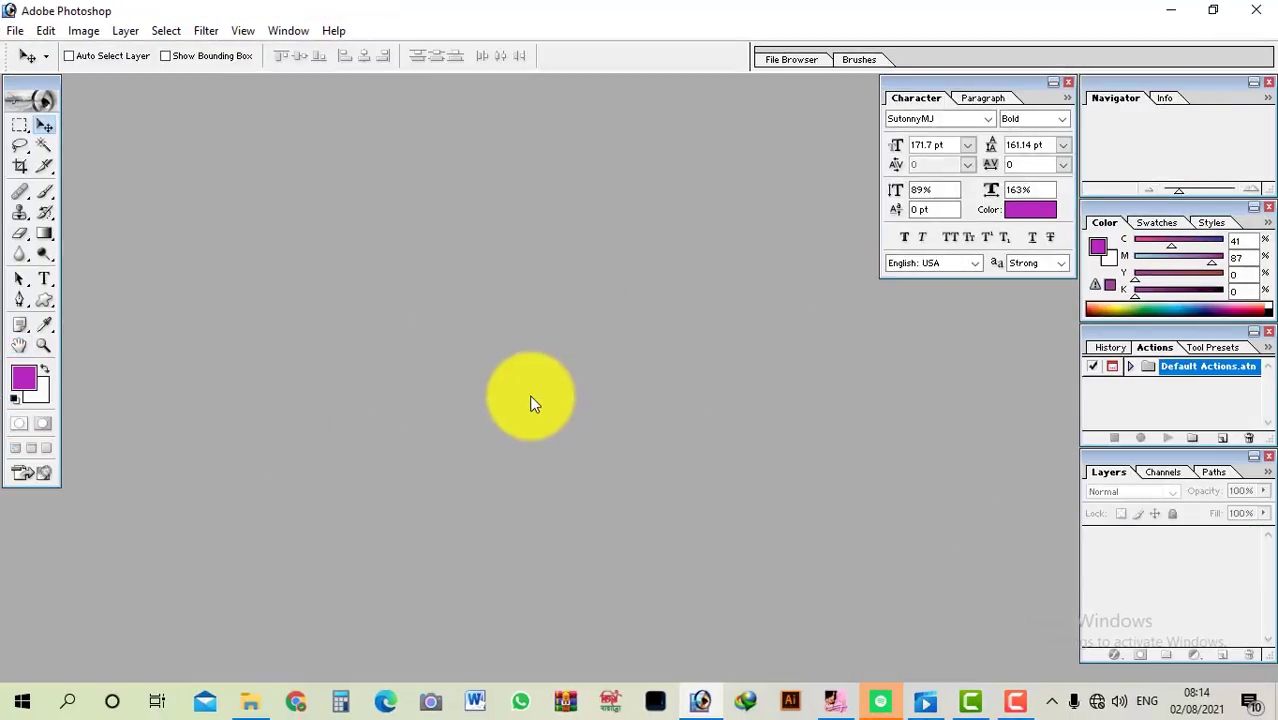
pyautogui.doubleClick(531, 399)
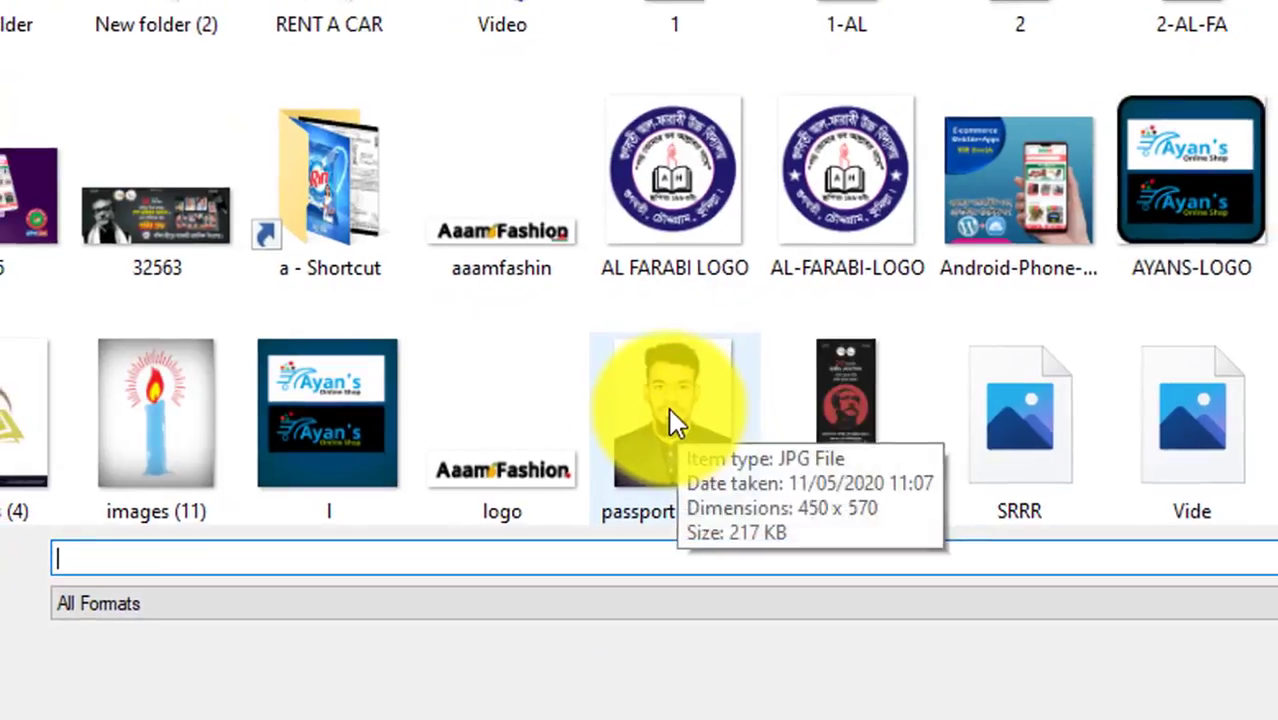
pyautogui.doubleClick(563, 418)
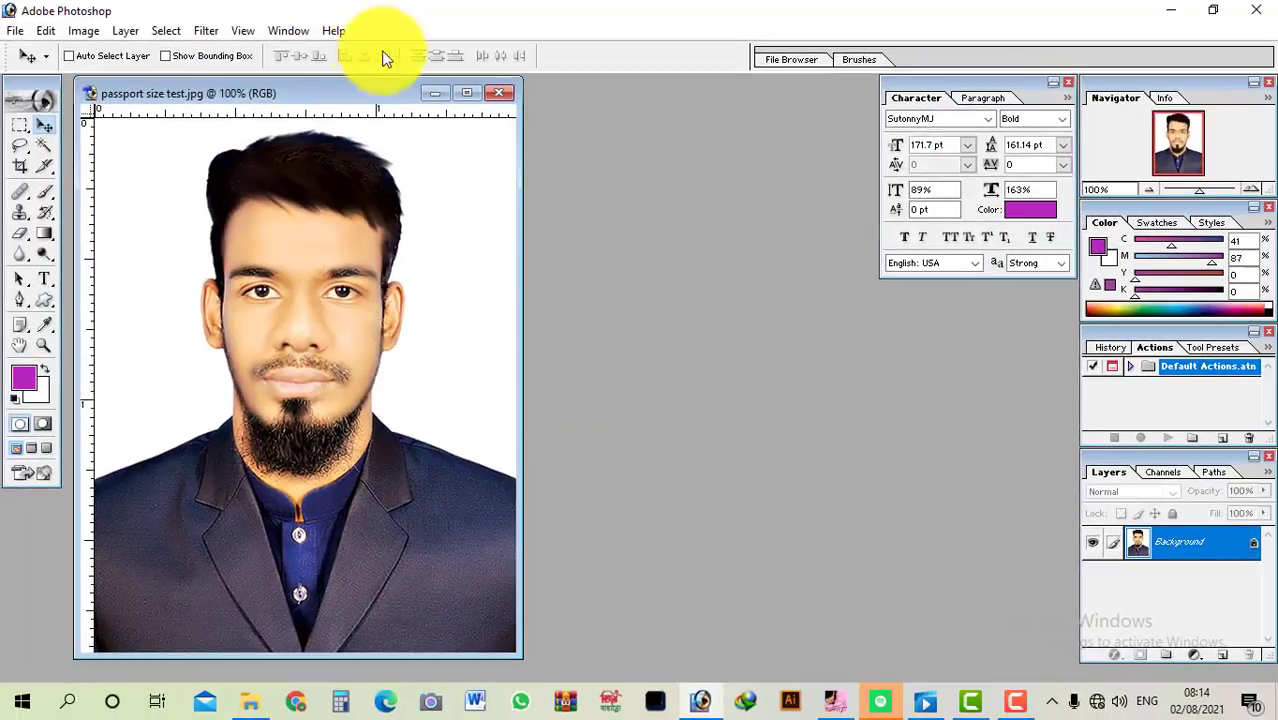
# Shrink and reposition the photo's document window, and zoom the photo out to 50%
pyautogui.moveTo(398, 86); pyautogui.dragTo(389, 180)
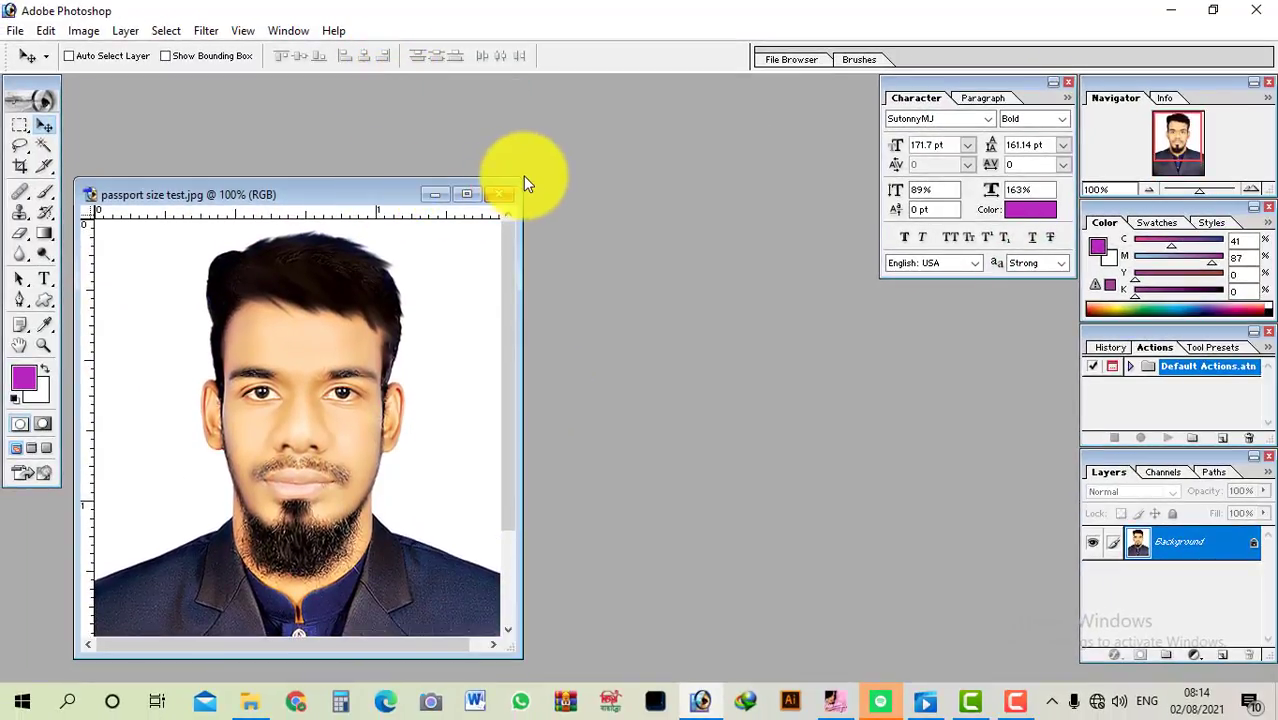
pyautogui.moveTo(522, 183); pyautogui.dragTo(416, 205)
pyautogui.moveTo(302, 212); pyautogui.dragTo(390, 118)
pyautogui.keyDown('alt'); pyautogui.click(371, 282); pyautogui.keyUp('alt')
pyautogui.keyDown('alt'); pyautogui.click(371, 282); pyautogui.keyUp('alt')
pyautogui.keyDown('alt'); pyautogui.click(370, 280); pyautogui.keyUp('alt')
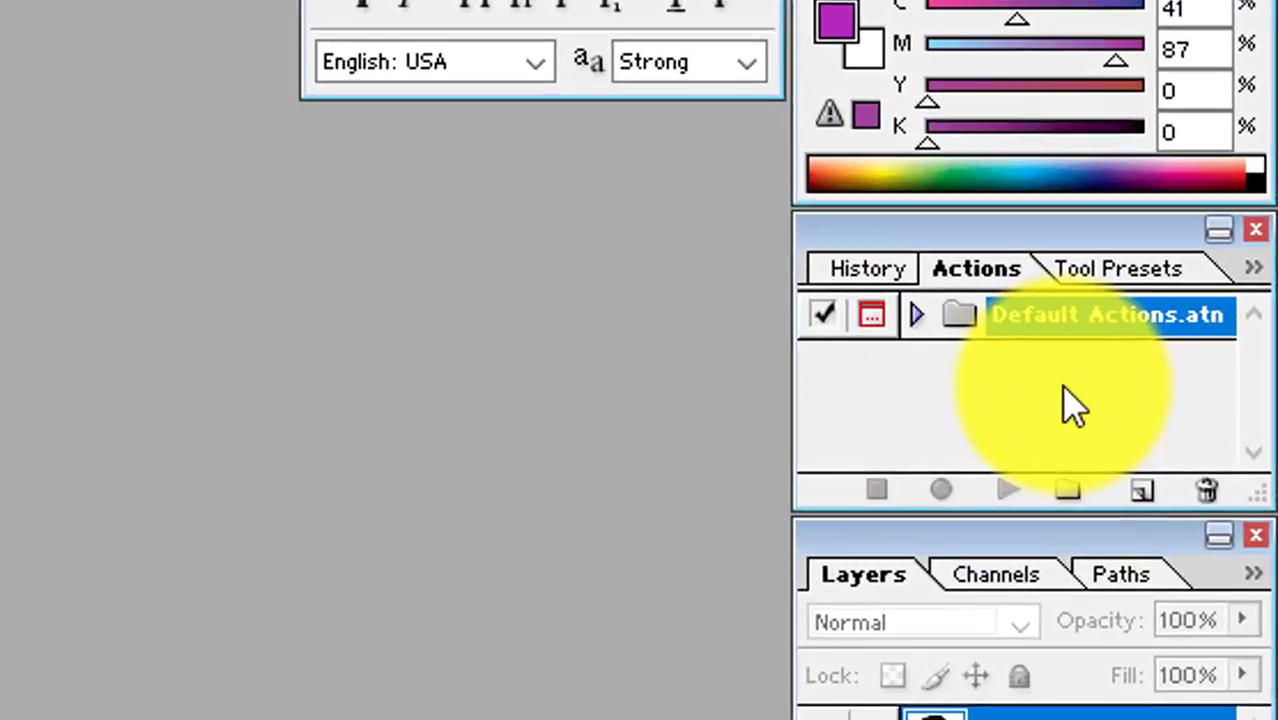
# Create a new action set named "graphic villa"
pyautogui.click(1062, 510)
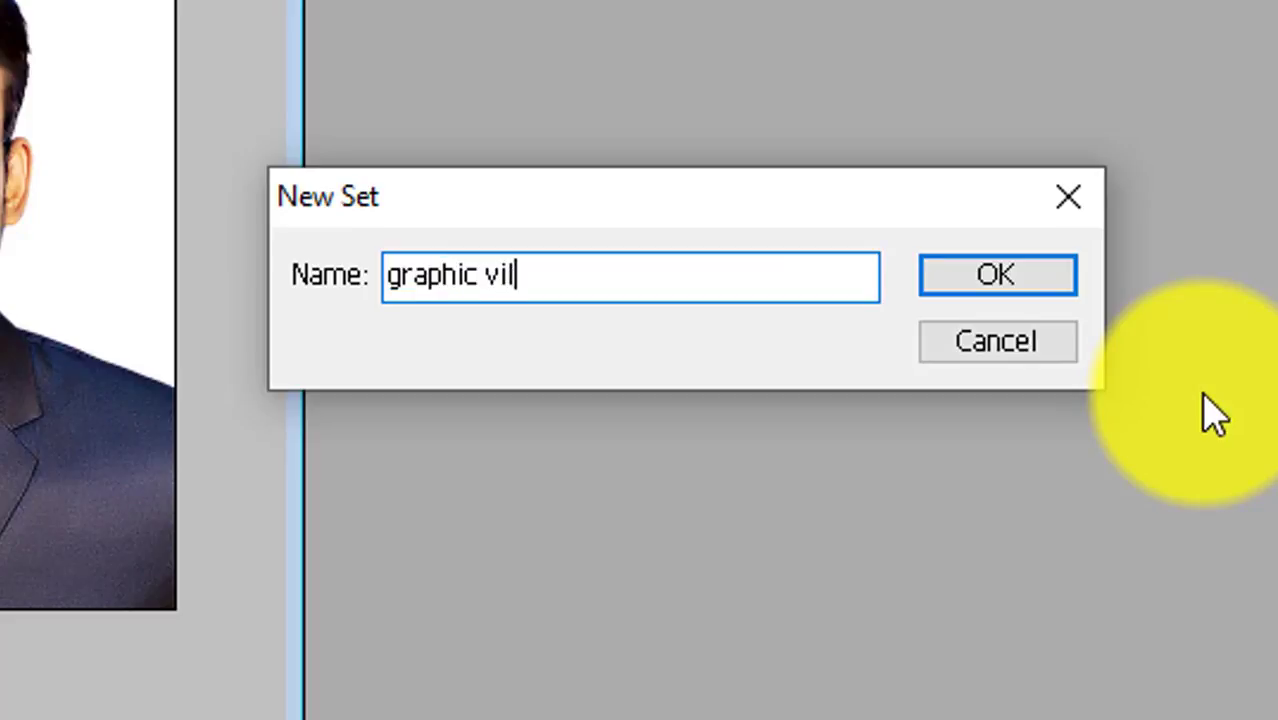
pyautogui.write('graphic villa')
pyautogui.press('Return')
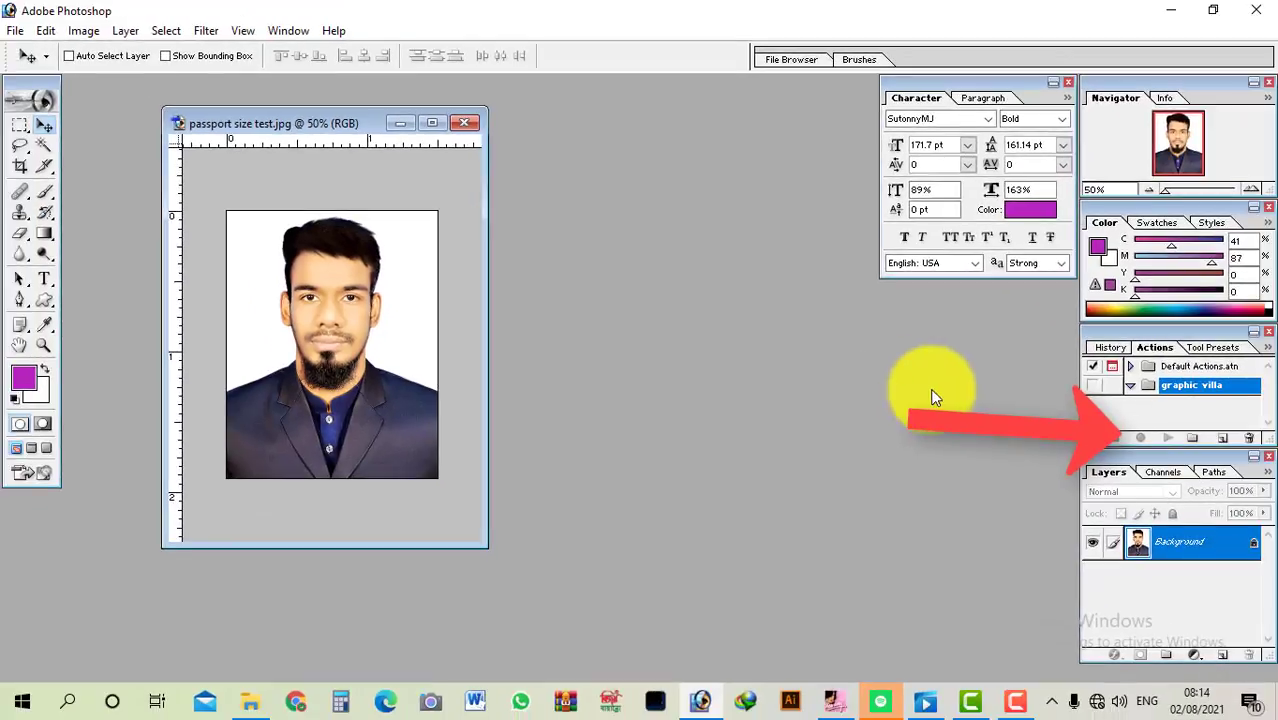
# Start recording a new action named "Action 1" in the "graphic villa" set, with Control+F2 as its shortcut and red as its color
pyautogui.click(1222, 437)
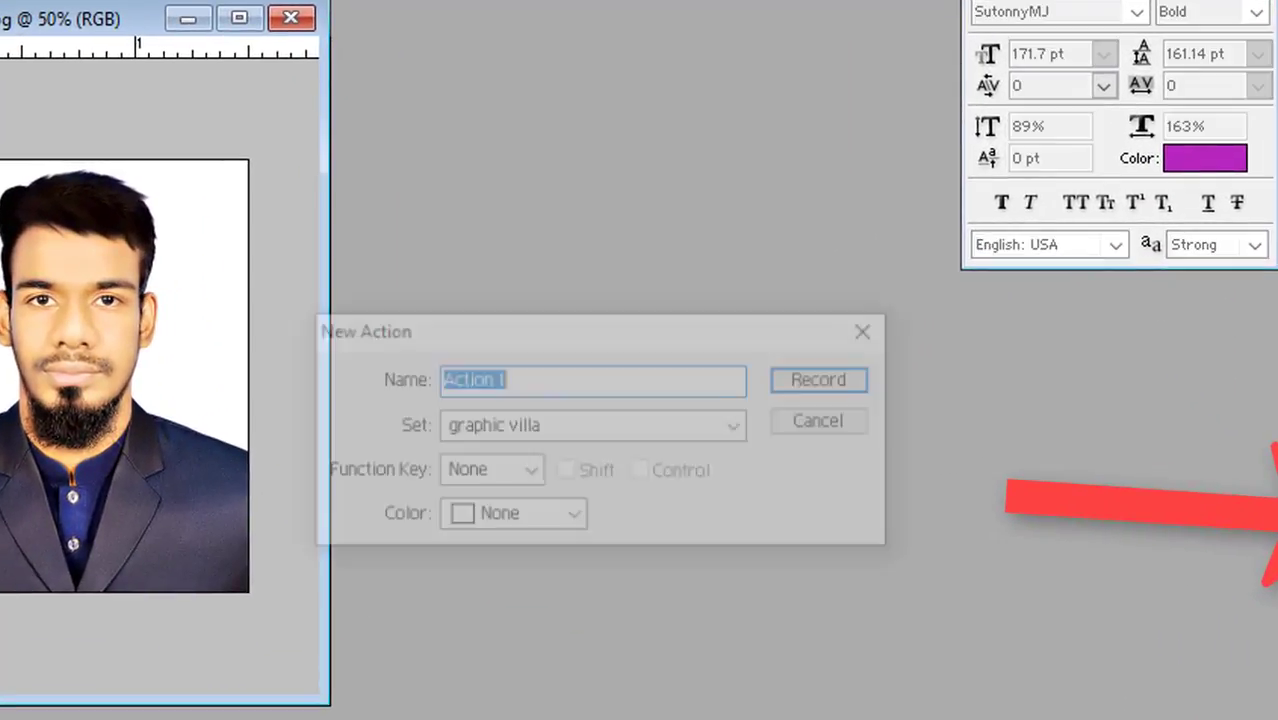
pyautogui.click(560, 436)
pyautogui.click(562, 437)
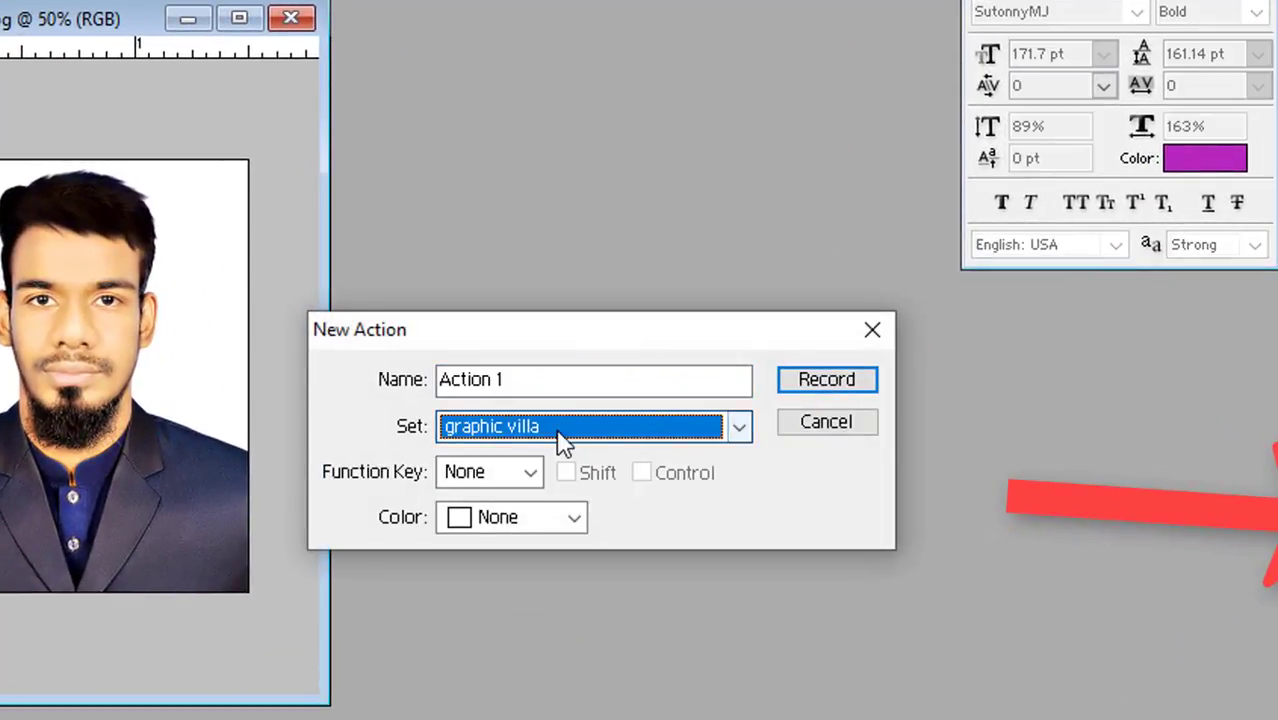
pyautogui.click(524, 476)
pyautogui.click(486, 553)
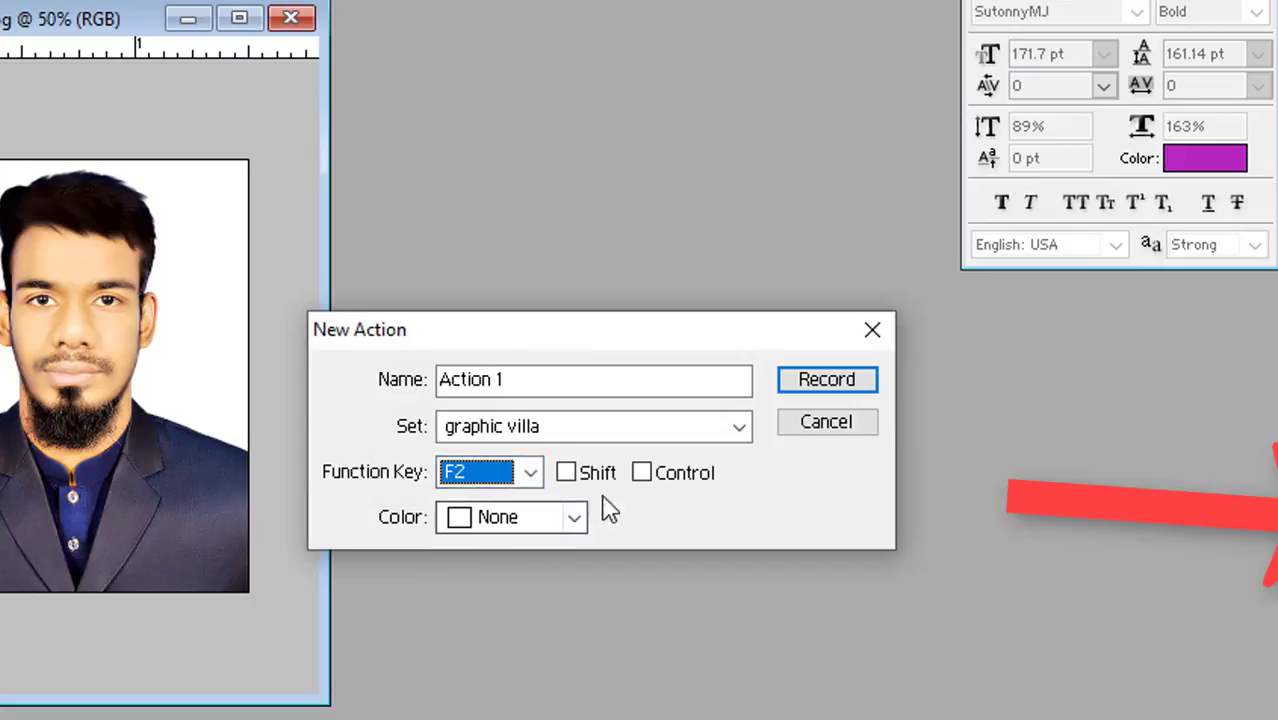
pyautogui.click(642, 474)
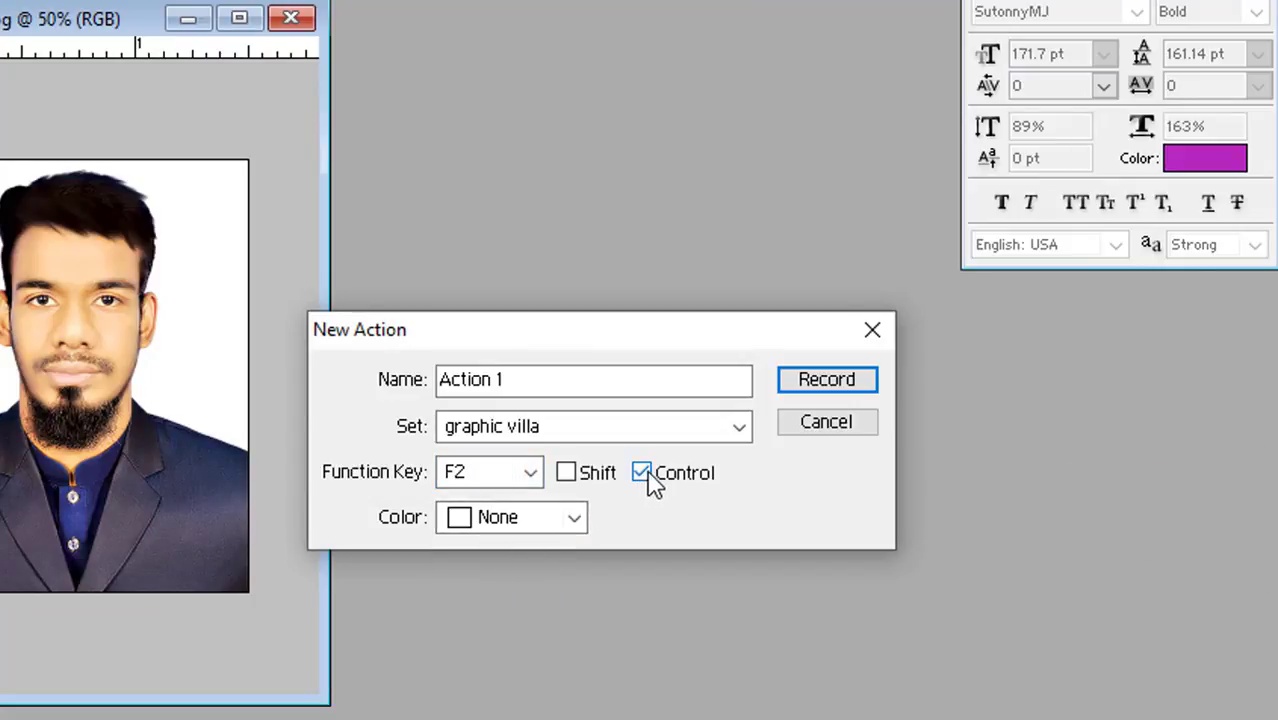
pyautogui.click(565, 524)
pyautogui.click(528, 600)
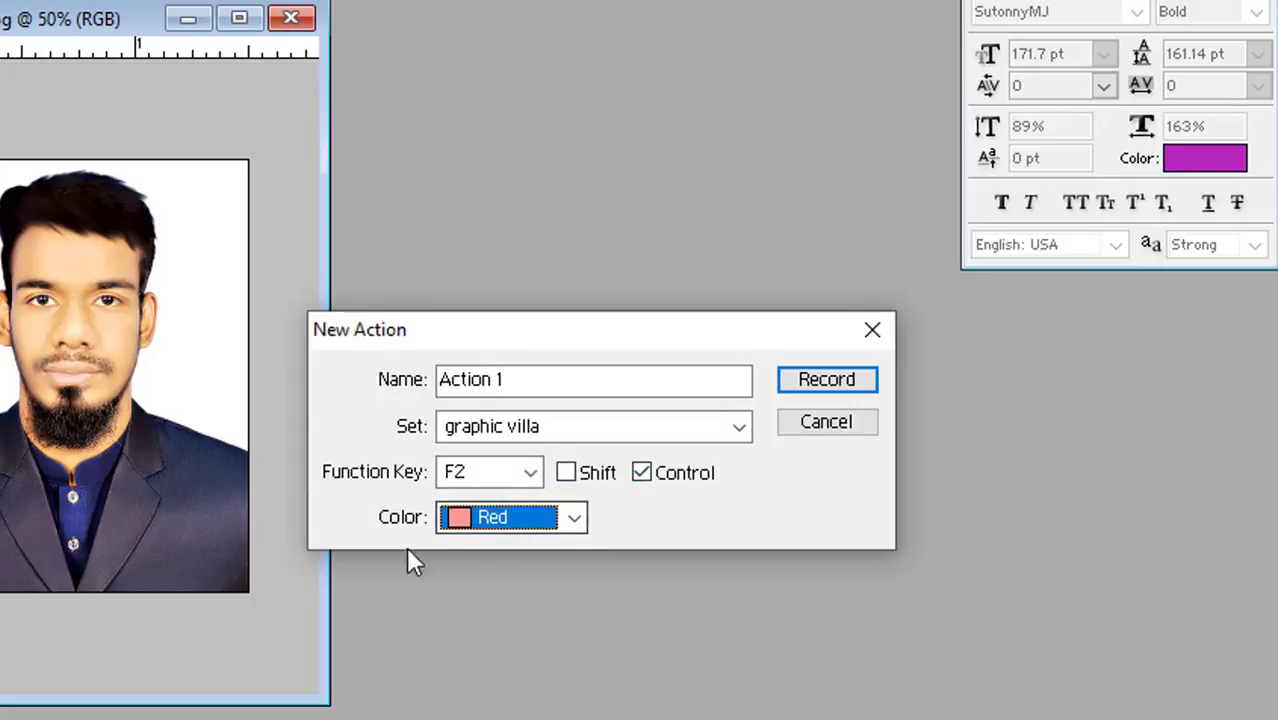
pyautogui.click(490, 476)
pyautogui.click(490, 477)
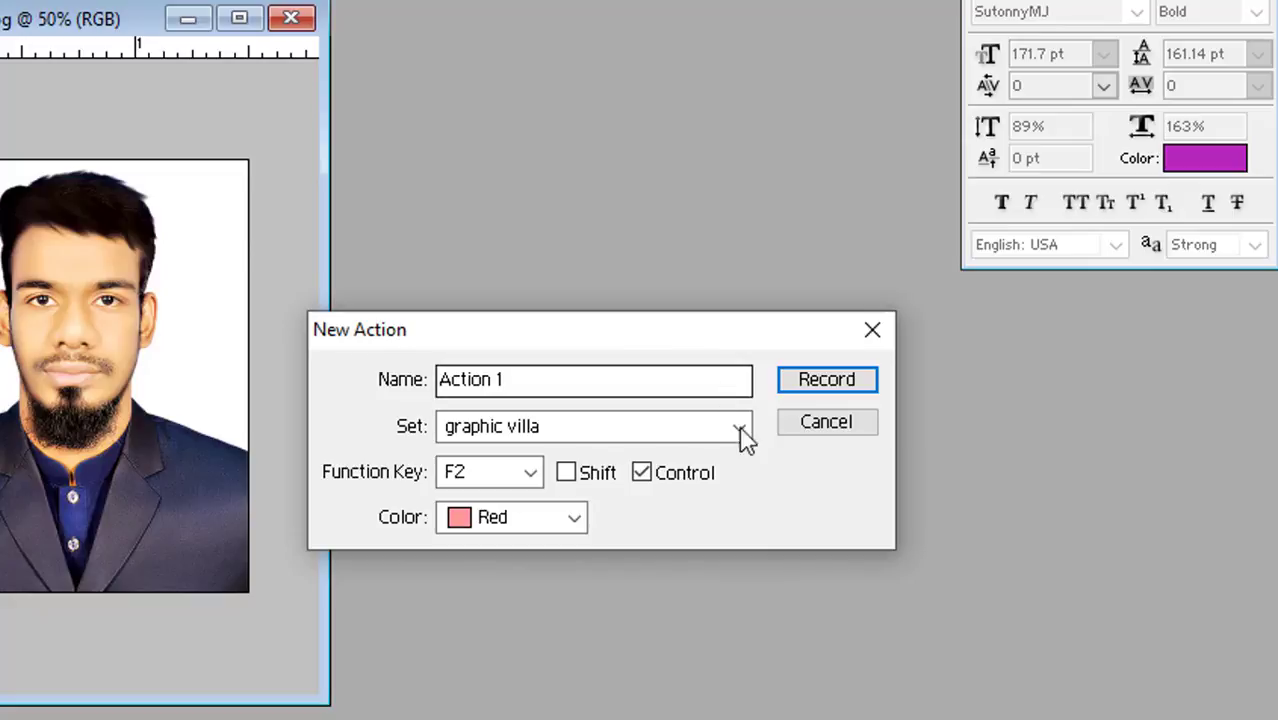
pyautogui.click(830, 380)
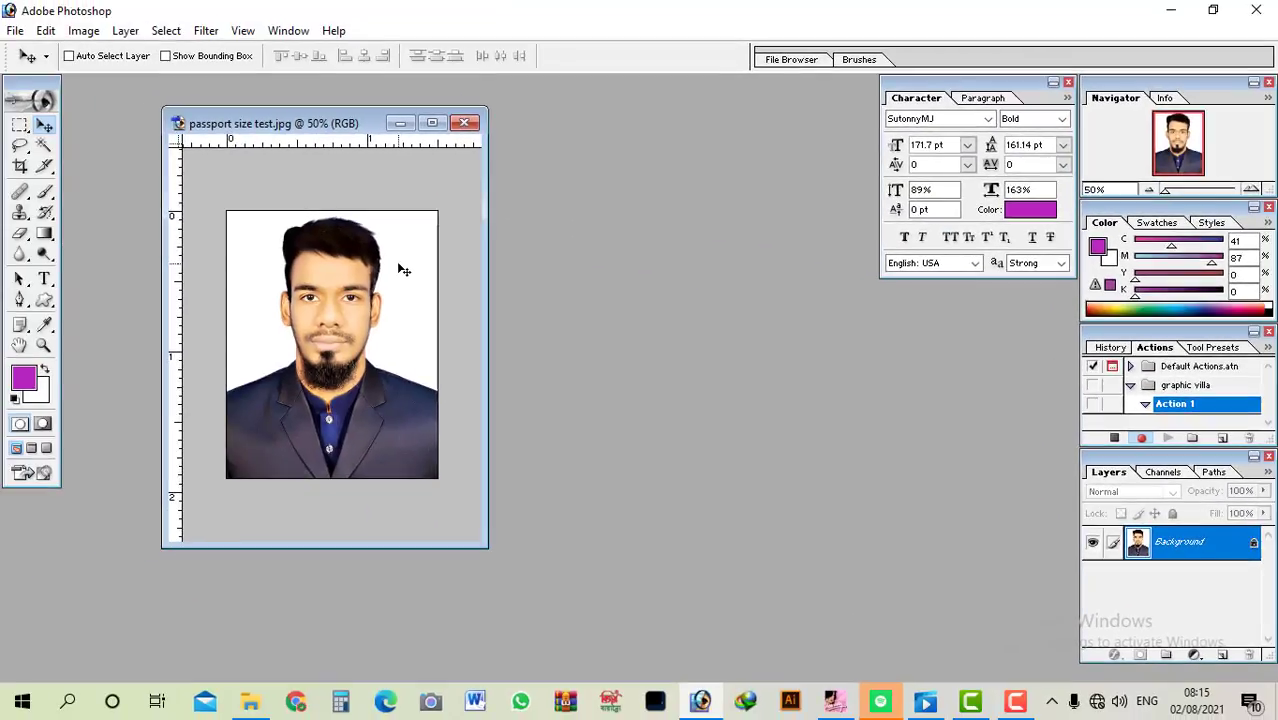
# Copy the entire portrait and create a white A4 document at 300 pixels/inch in RGB Color
pyautogui.hotkey('ctrl', 'a')
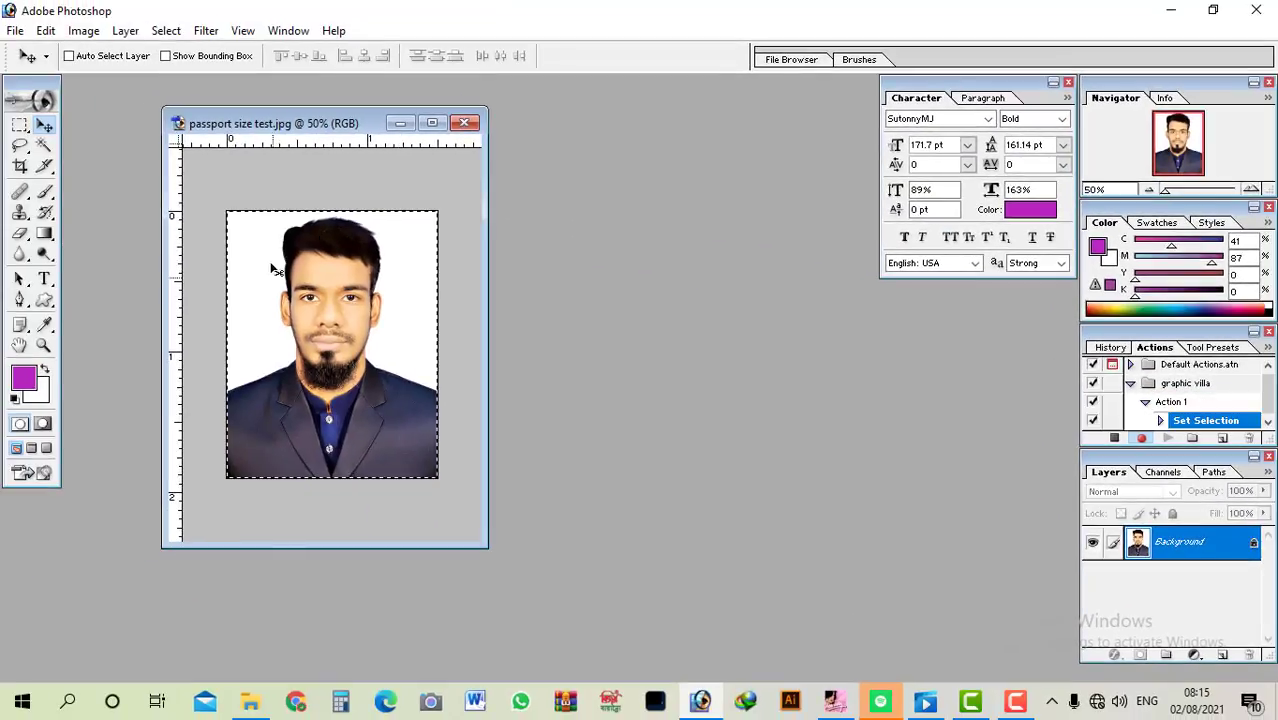
pyautogui.hotkey('ctrl', 'c')
pyautogui.hotkey('ctrl', 'n')
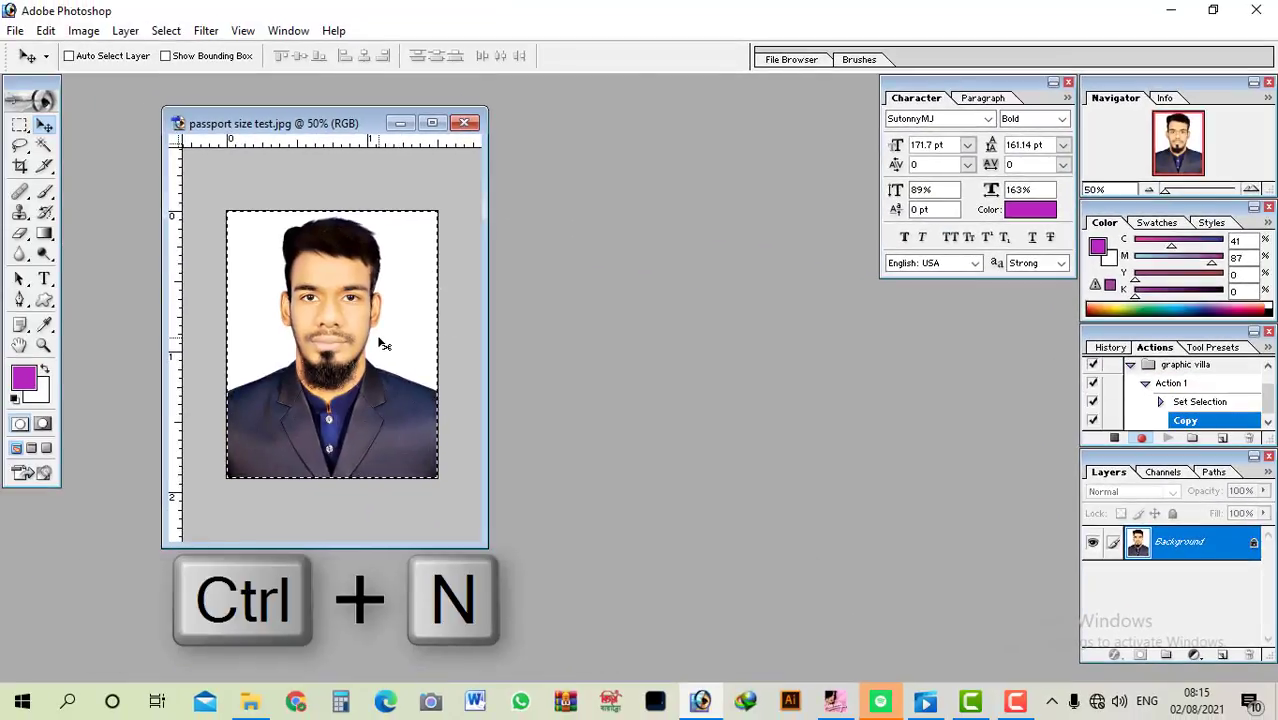
pyautogui.click(677, 230)
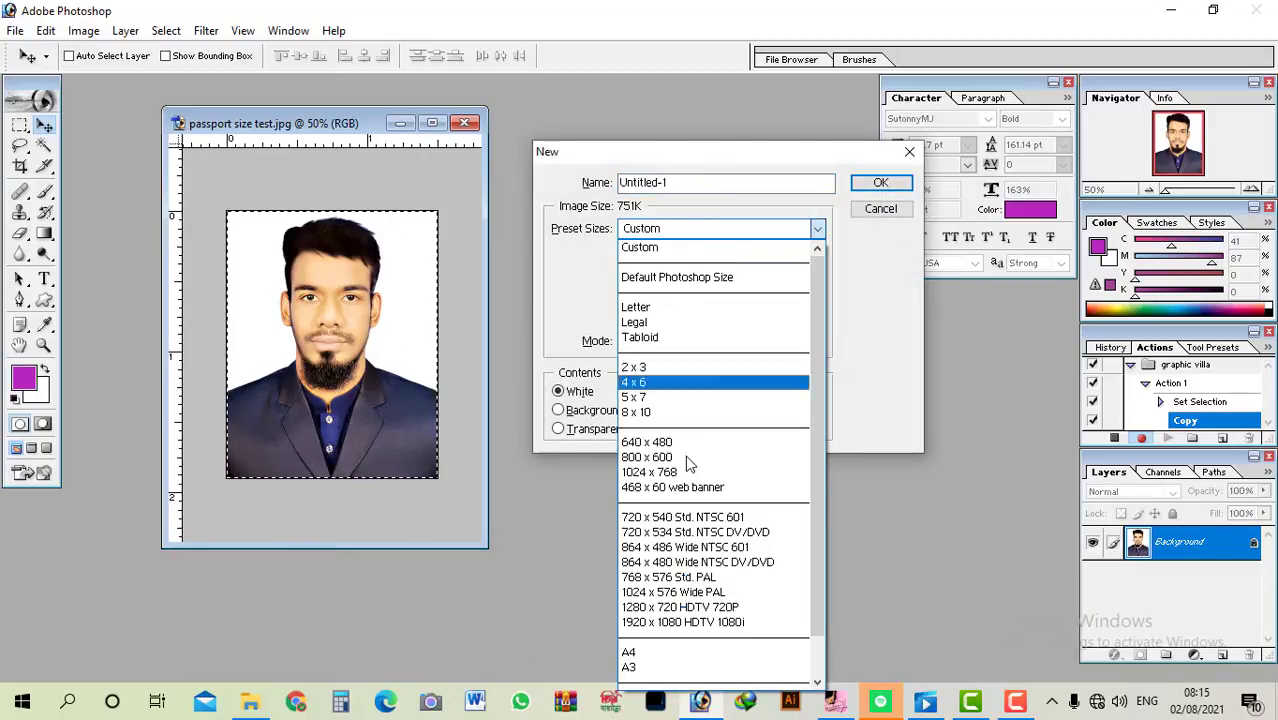
pyautogui.click(670, 655)
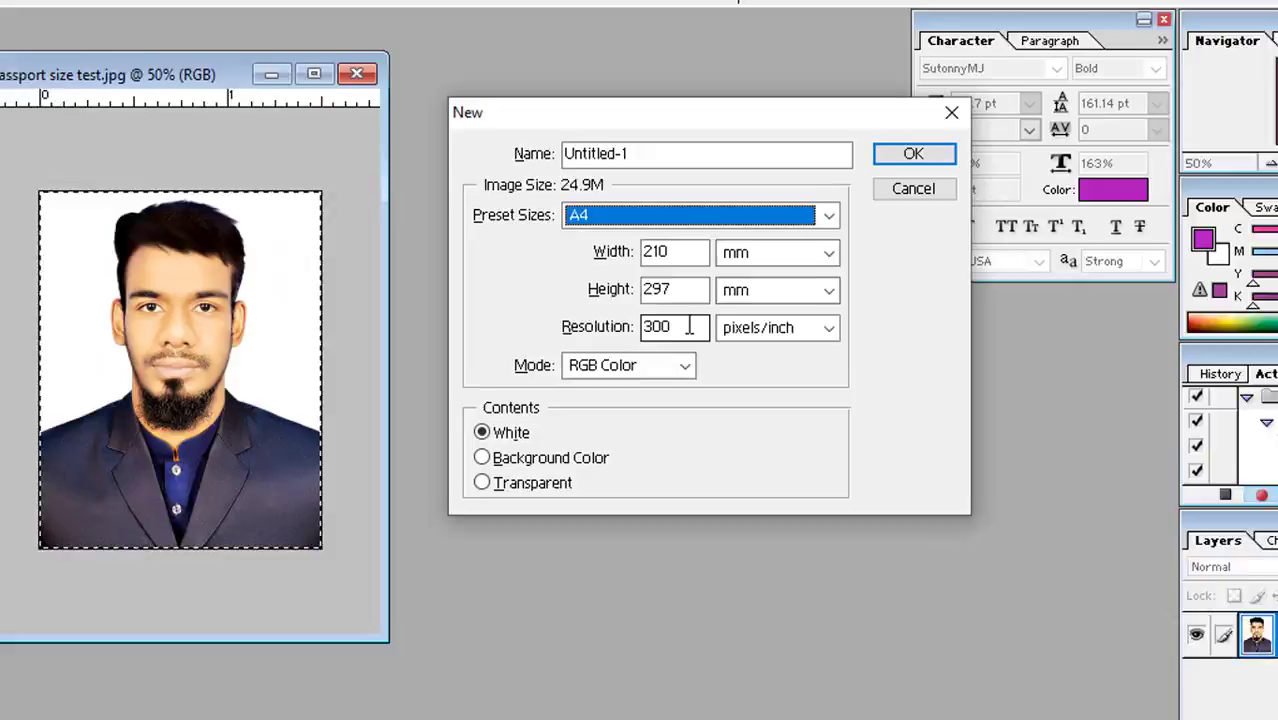
pyautogui.moveTo(689, 327); pyautogui.dragTo(592, 326)
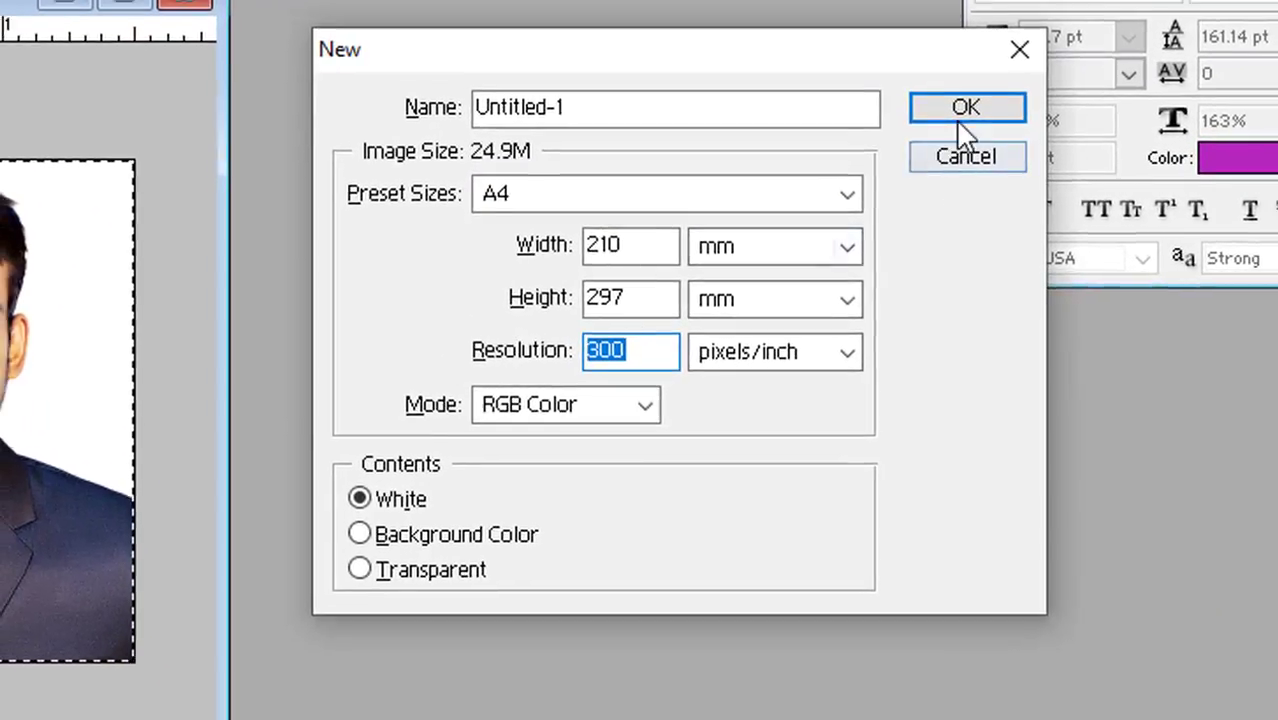
pyautogui.click(962, 112)
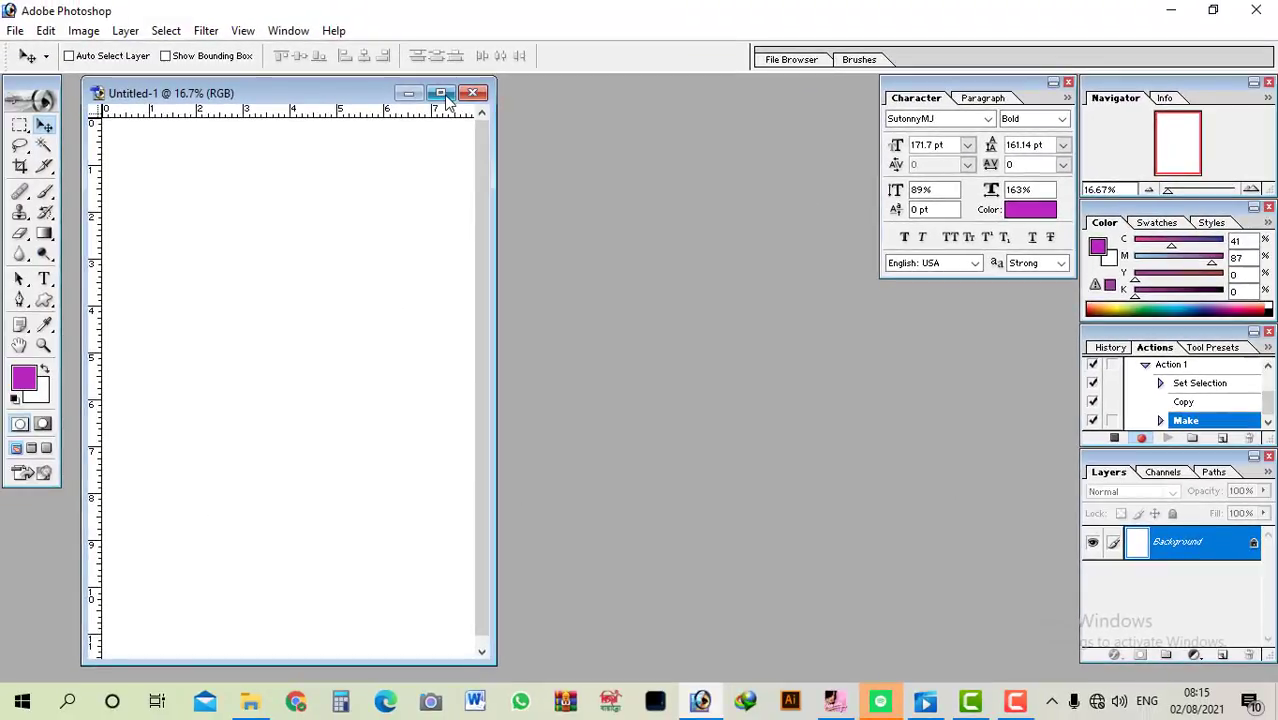
# Maximize the blank A4 document, paste the portrait, and move it into the page's upper-left corner
pyautogui.click(441, 93)
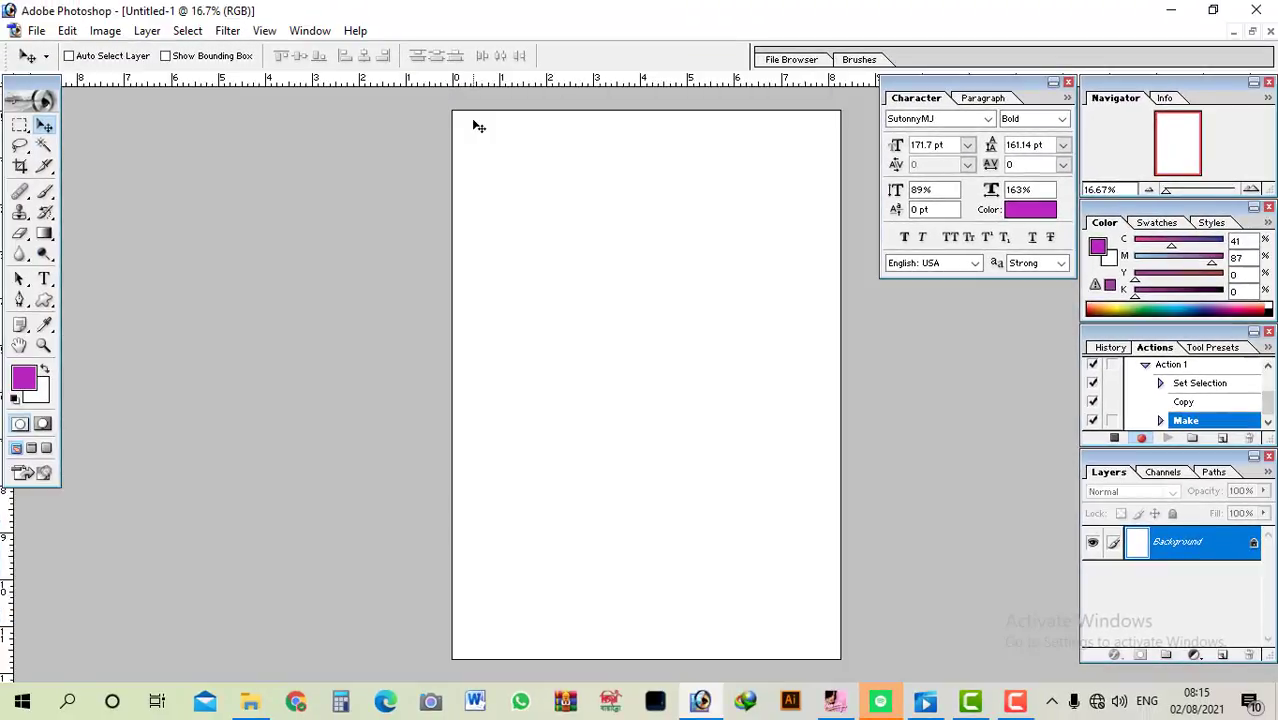
pyautogui.hotkey('ctrl', 'v')
pyautogui.moveTo(655, 381); pyautogui.dragTo(492, 162)
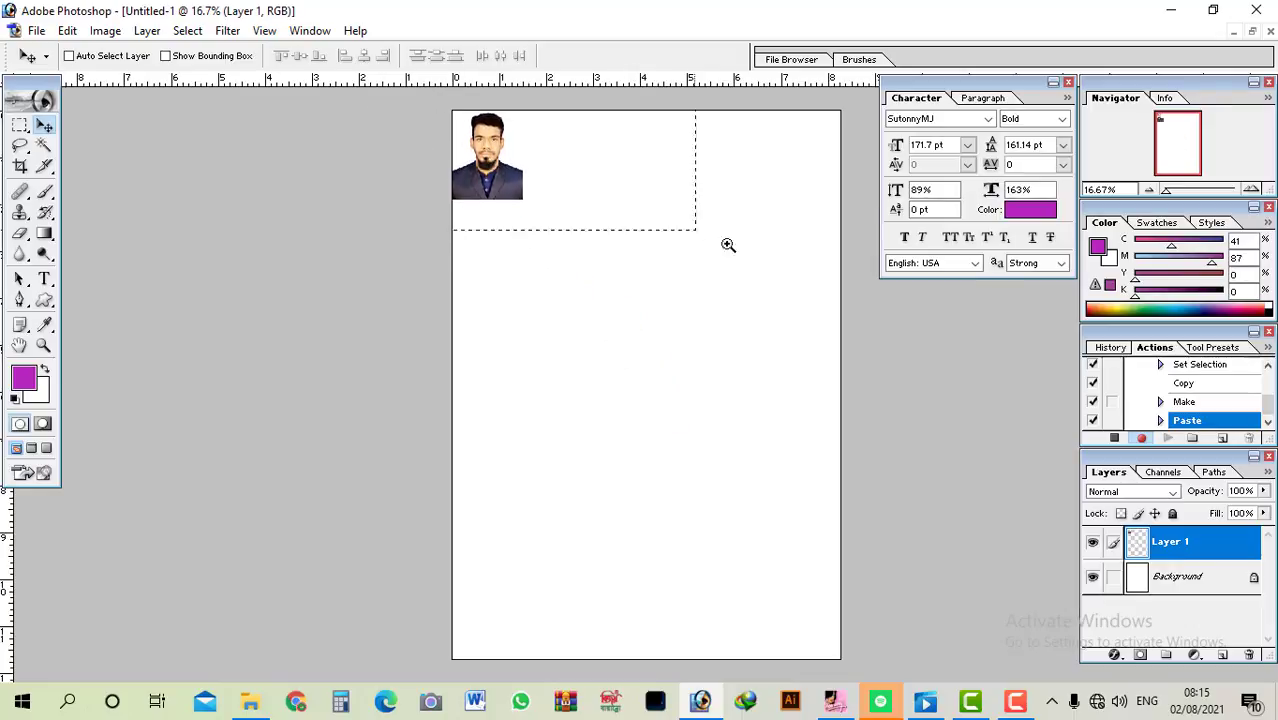
# Duplicate the portrait four times to form an evenly spaced row of five across the top of the page
pyautogui.moveTo(920, 296); pyautogui.dragTo(919, 296)
pyautogui.press('Tab')
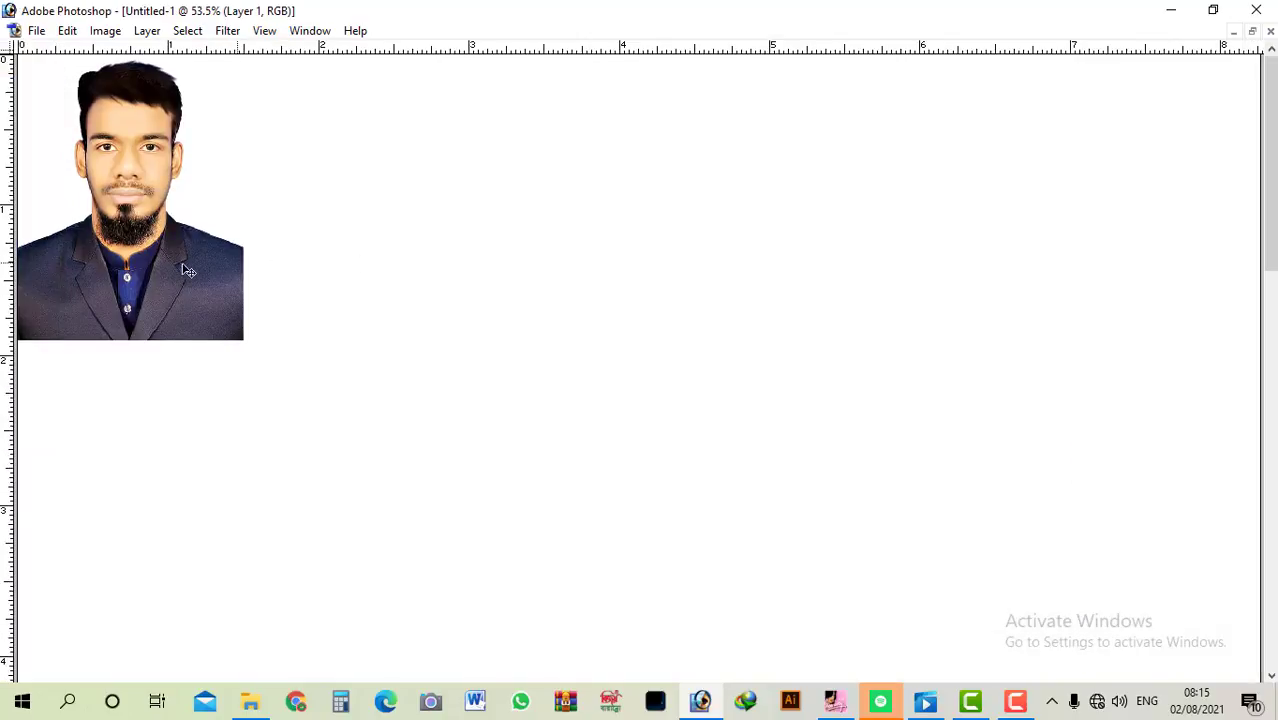
pyautogui.moveTo(135, 272); pyautogui.dragTo(877, 291)
pyautogui.hotkey('ctrl', '-')
pyautogui.hotkey('ctrl', '-')
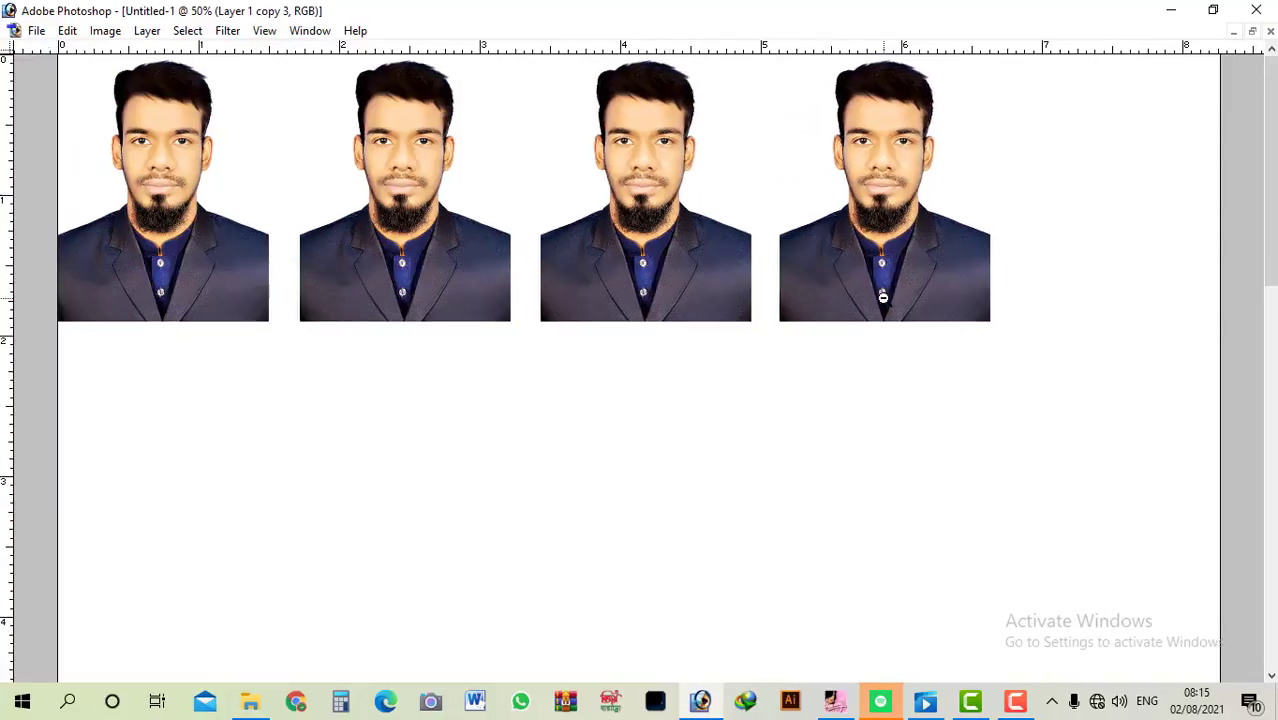
pyautogui.moveTo(810, 203); pyautogui.dragTo(965, 211)
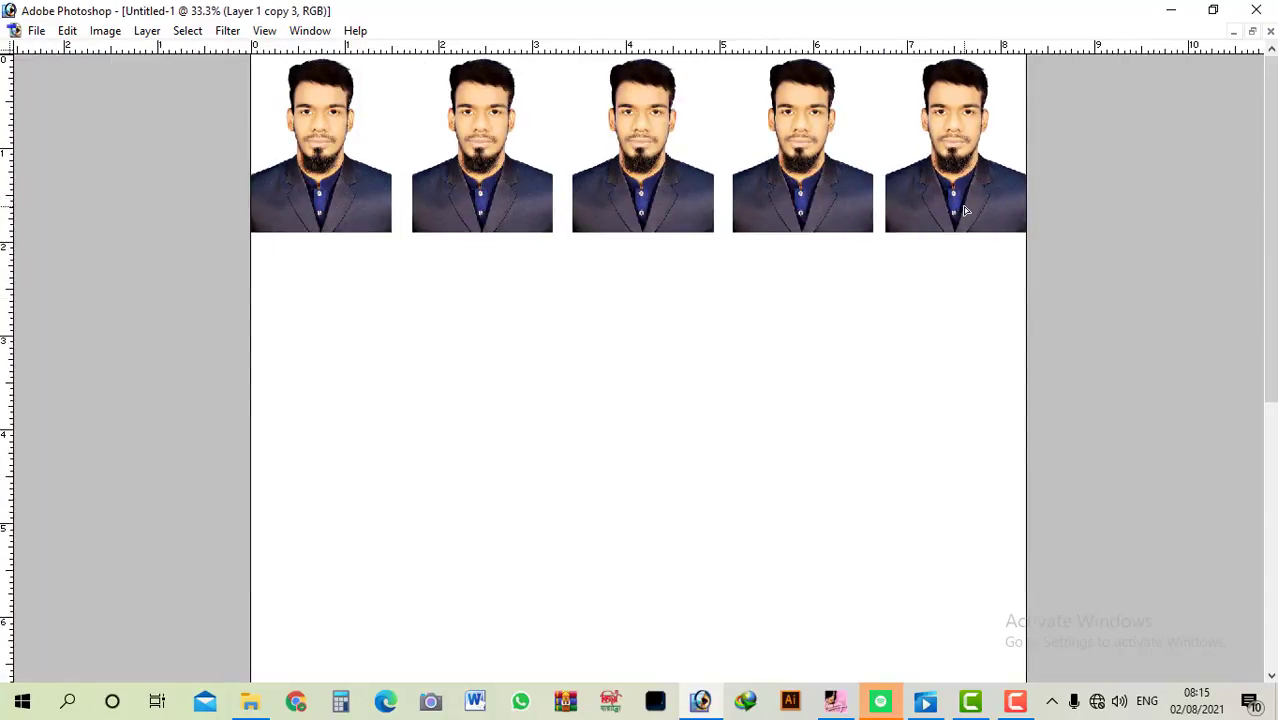
# Show the whole page and the palettes again, stop recording the action, and collapse the "graphic villa" set
pyautogui.hotkey('ctrl', '-')
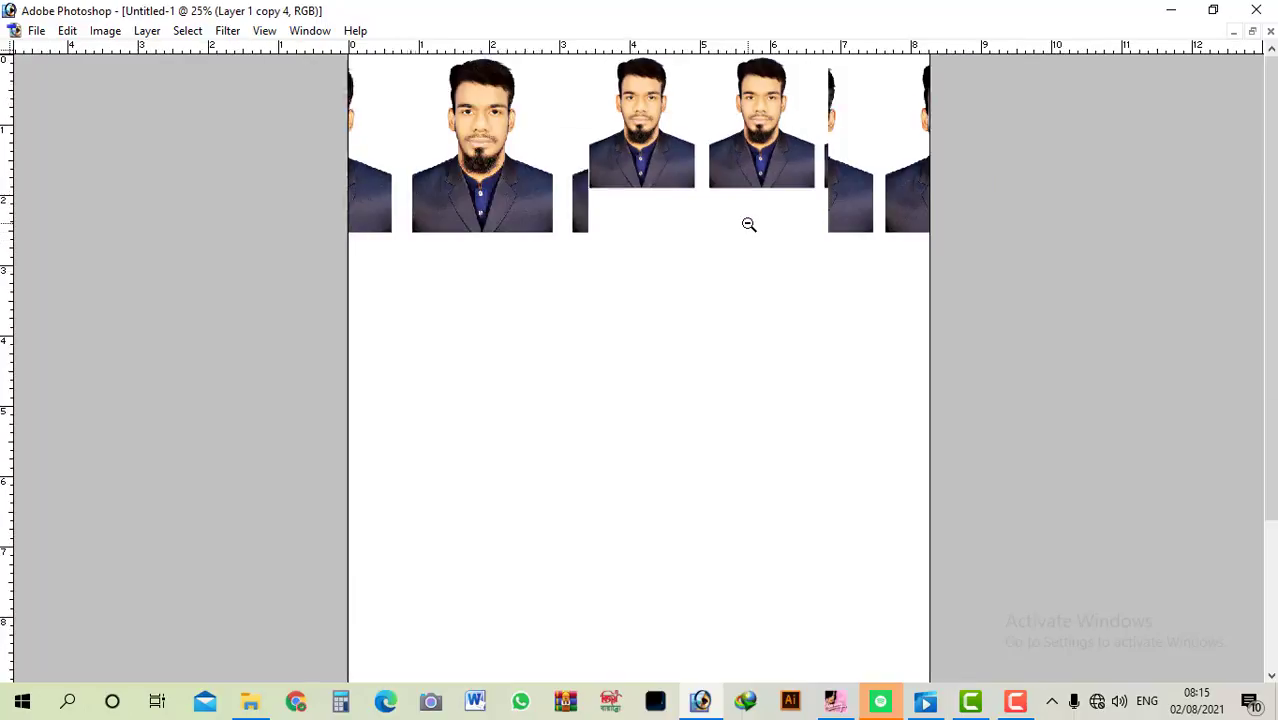
pyautogui.hotkey('ctrl', '-')
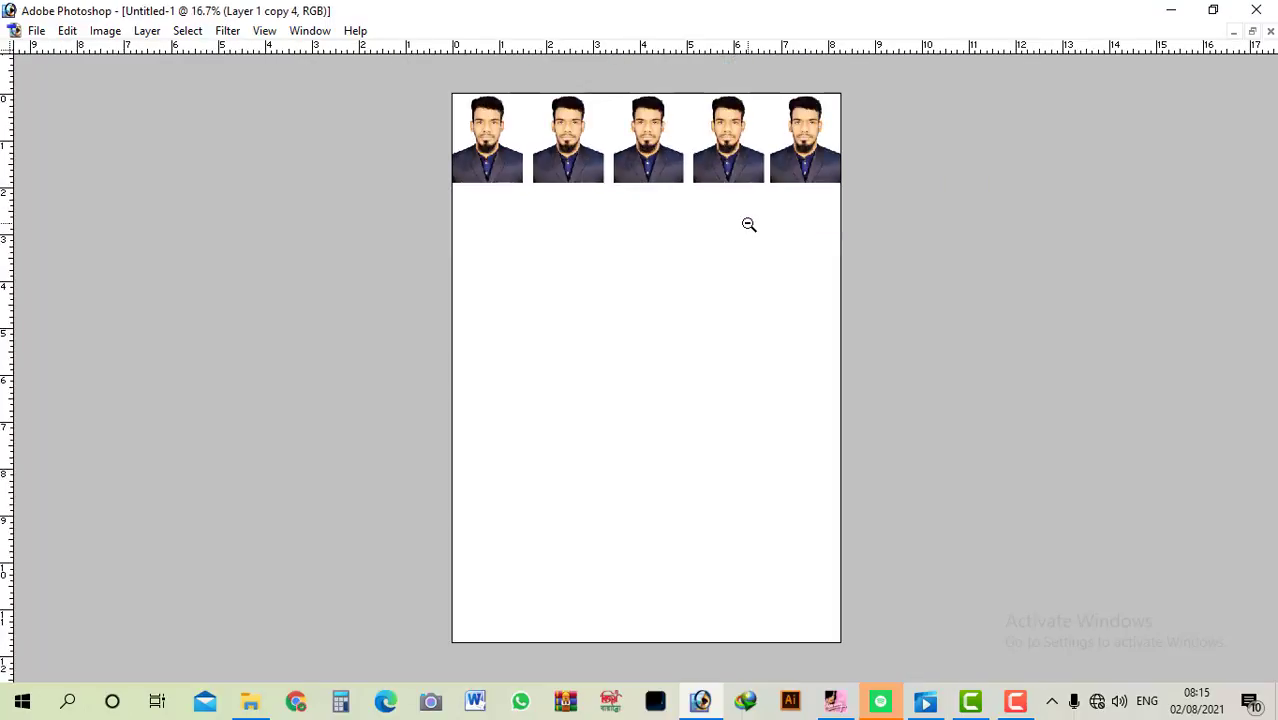
pyautogui.keyDown('alt'); pyautogui.click(748, 224); pyautogui.keyUp('alt')
pyautogui.press('Tab')
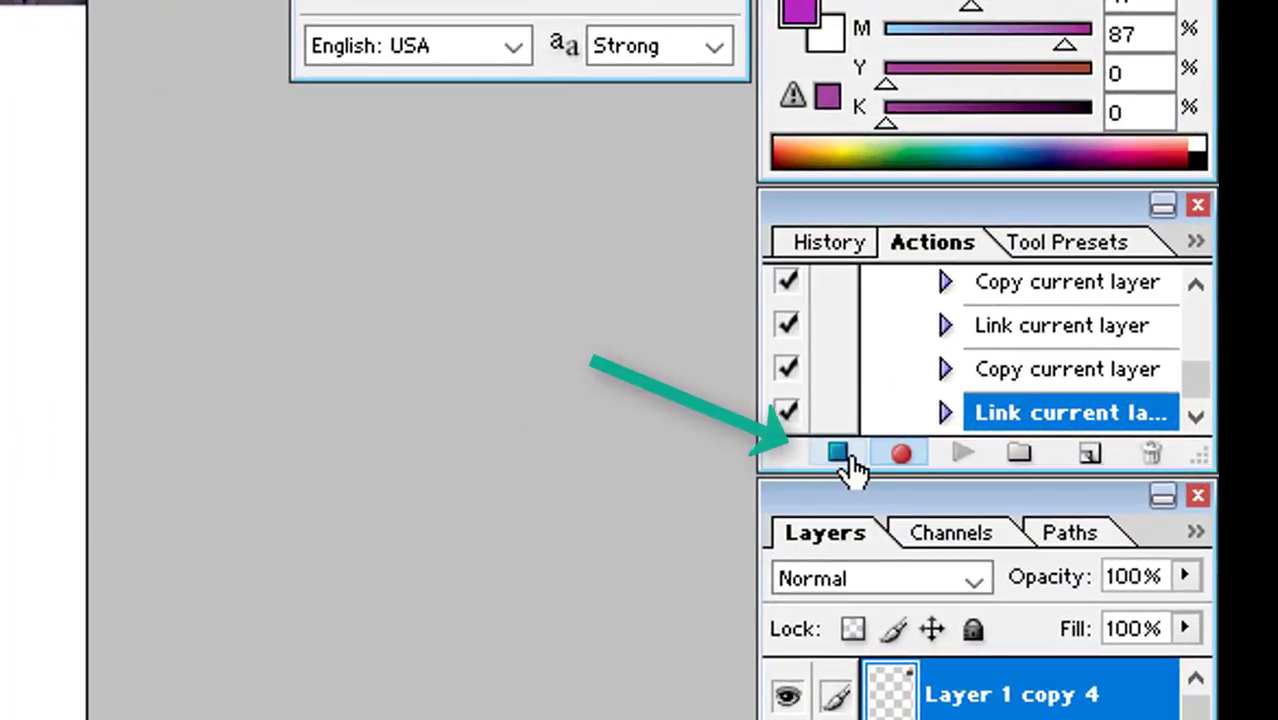
pyautogui.click(840, 455)
pyautogui.scroll(10, 990, 377)
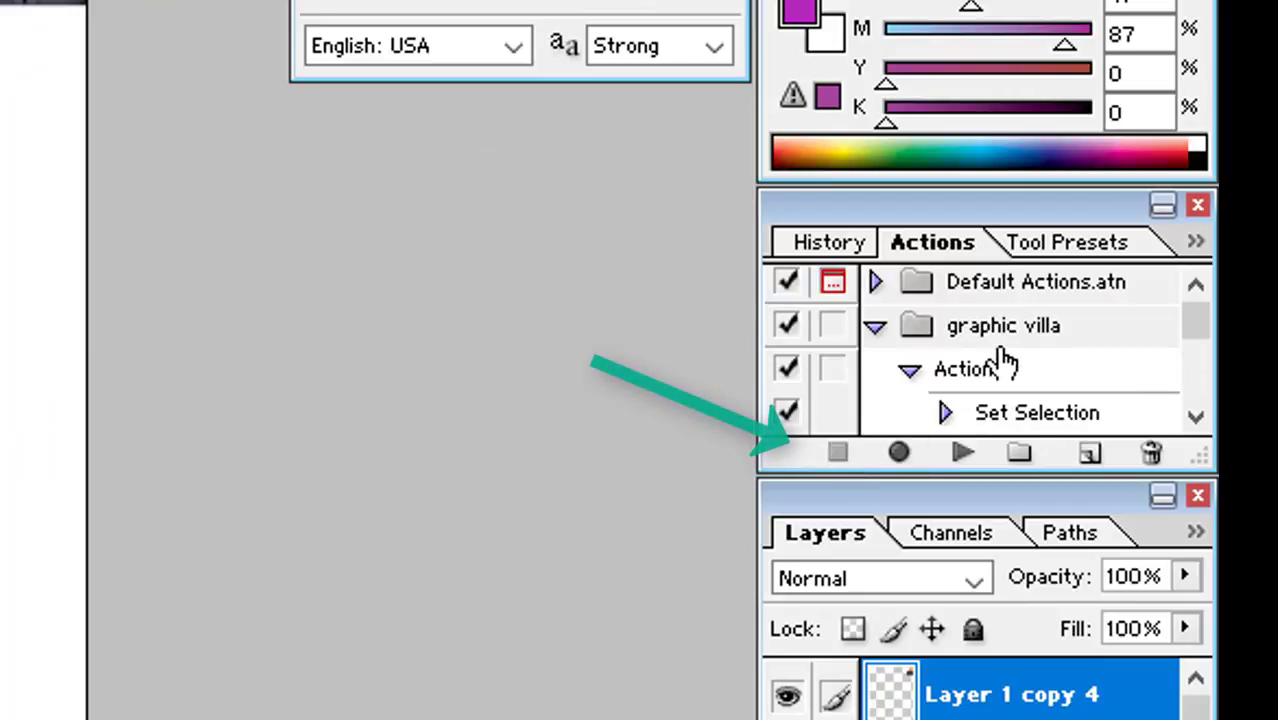
pyautogui.click(874, 328)
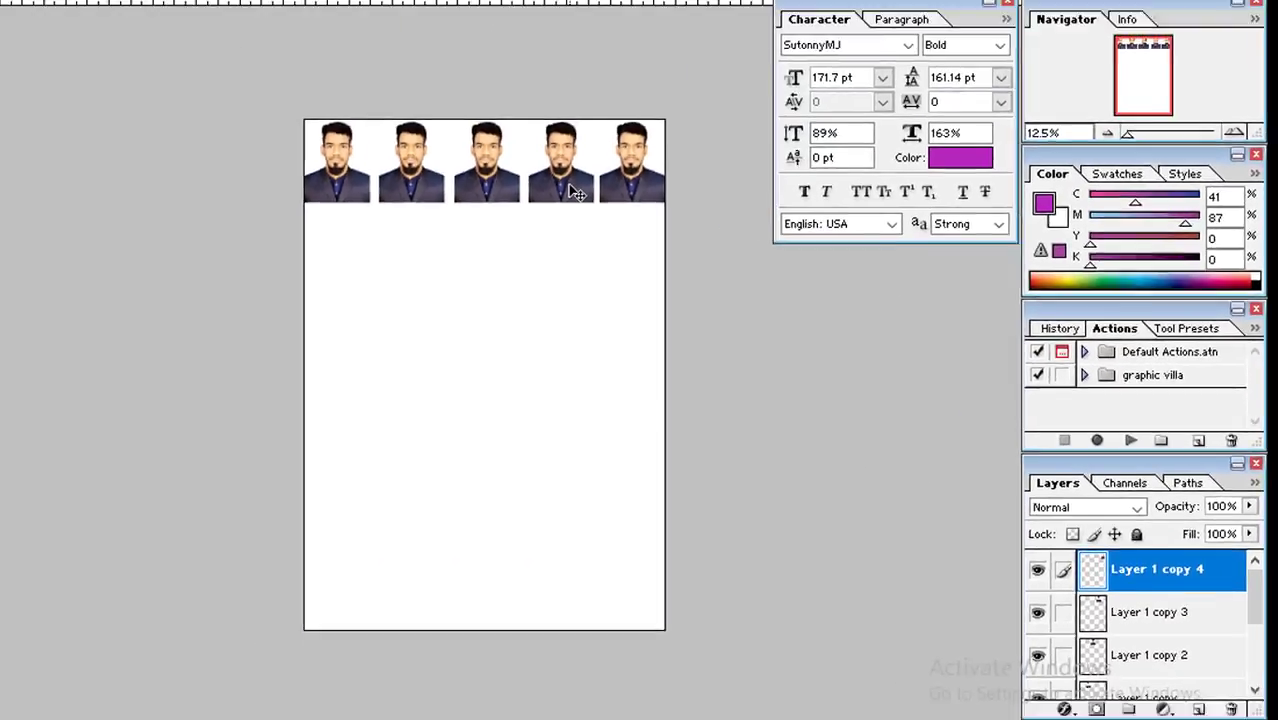
# Close the five-photo layout and the portrait, and reopen "passport size test" from the Desktop
pyautogui.hotkey('ctrl', 'w')
pyautogui.press('Return')
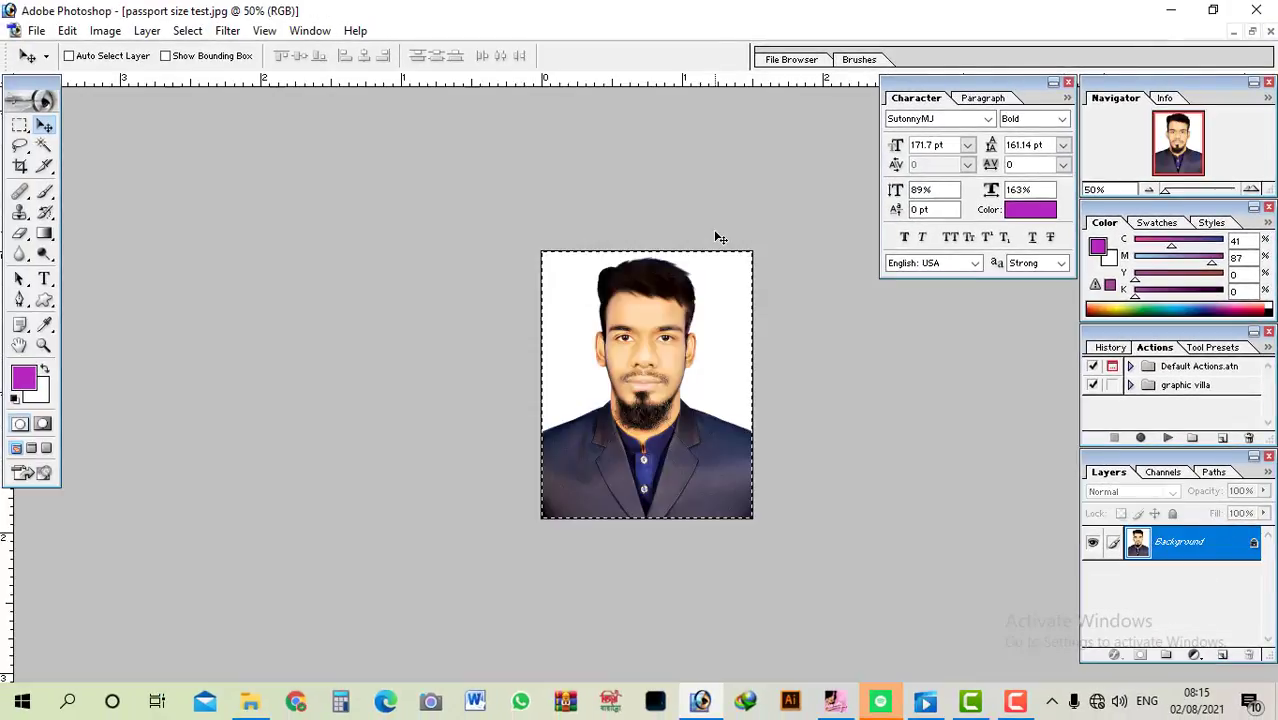
pyautogui.hotkey('ctrl', 'w')
pyautogui.hotkey('ctrl', 'o')
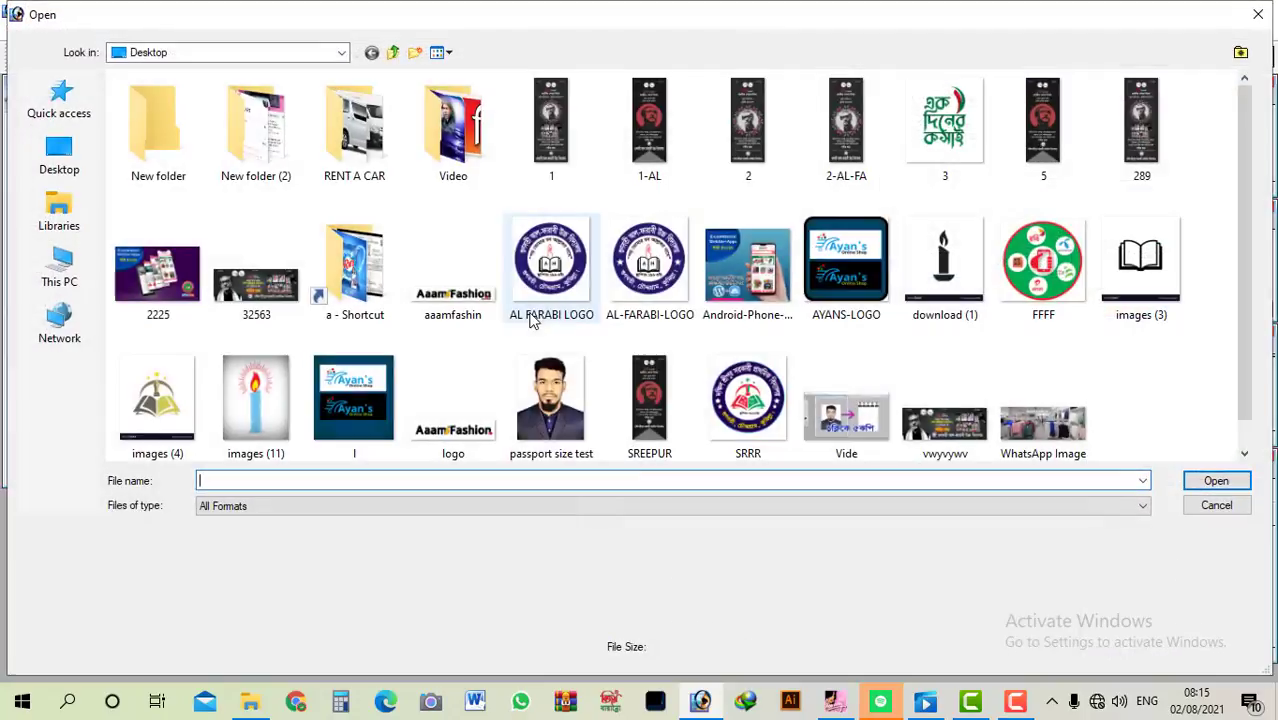
pyautogui.doubleClick(545, 420)
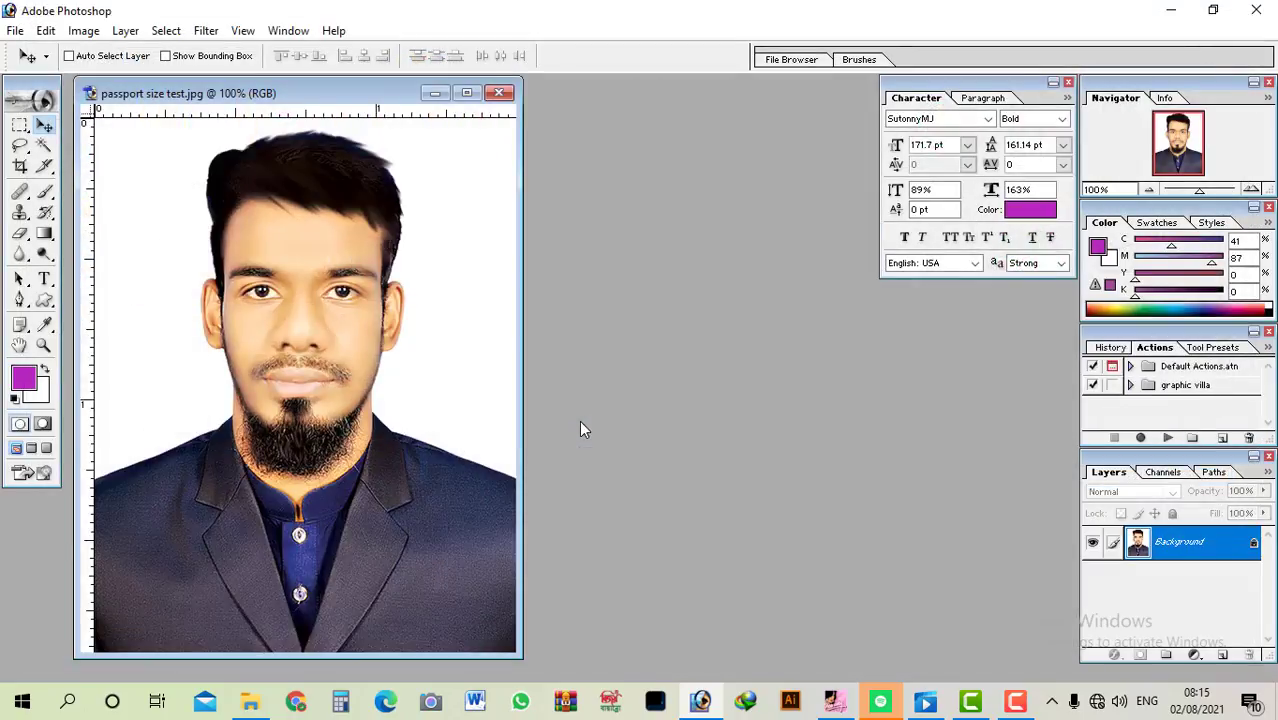
# Run the recorded action on the portrait, move the resulting layout window beside it, and close the Character palette
pyautogui.press('F2')
pyautogui.moveTo(313, 103); pyautogui.dragTo(760, 100)
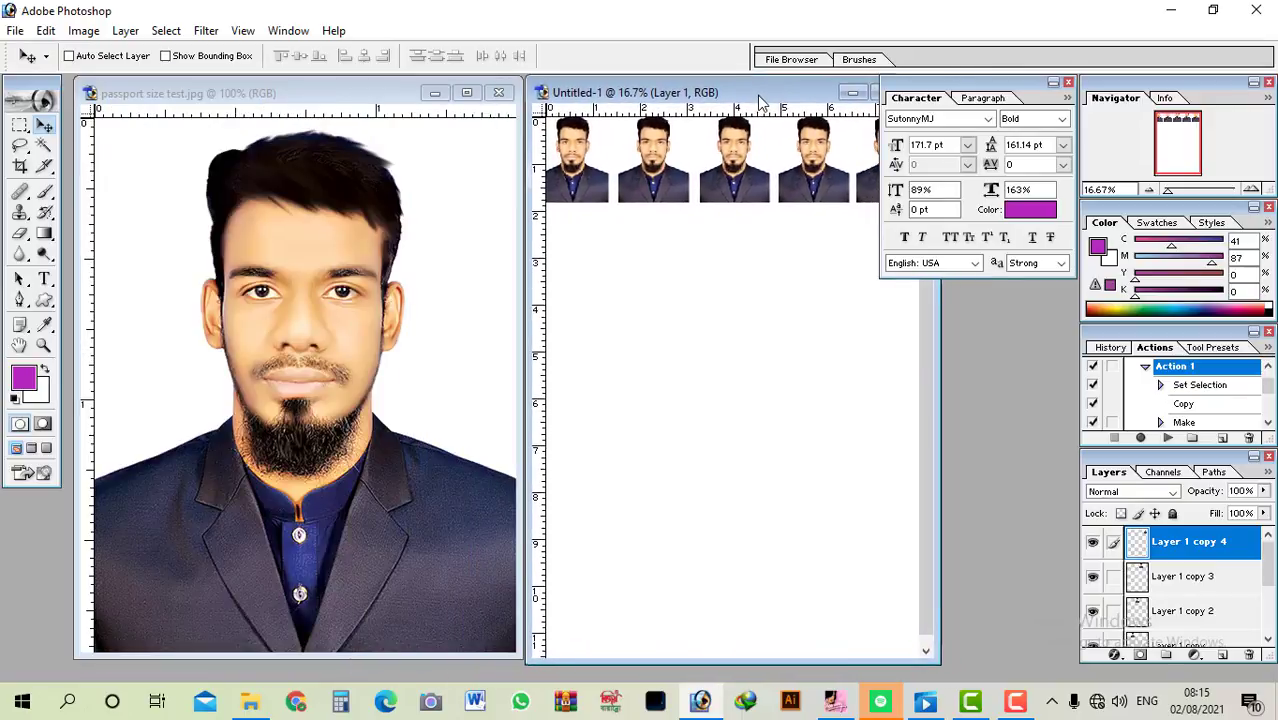
pyautogui.click(1068, 83)
# Run the recorded action on the portrait three more times, moving each new layout window away from the portrait
pyautogui.click(409, 316)
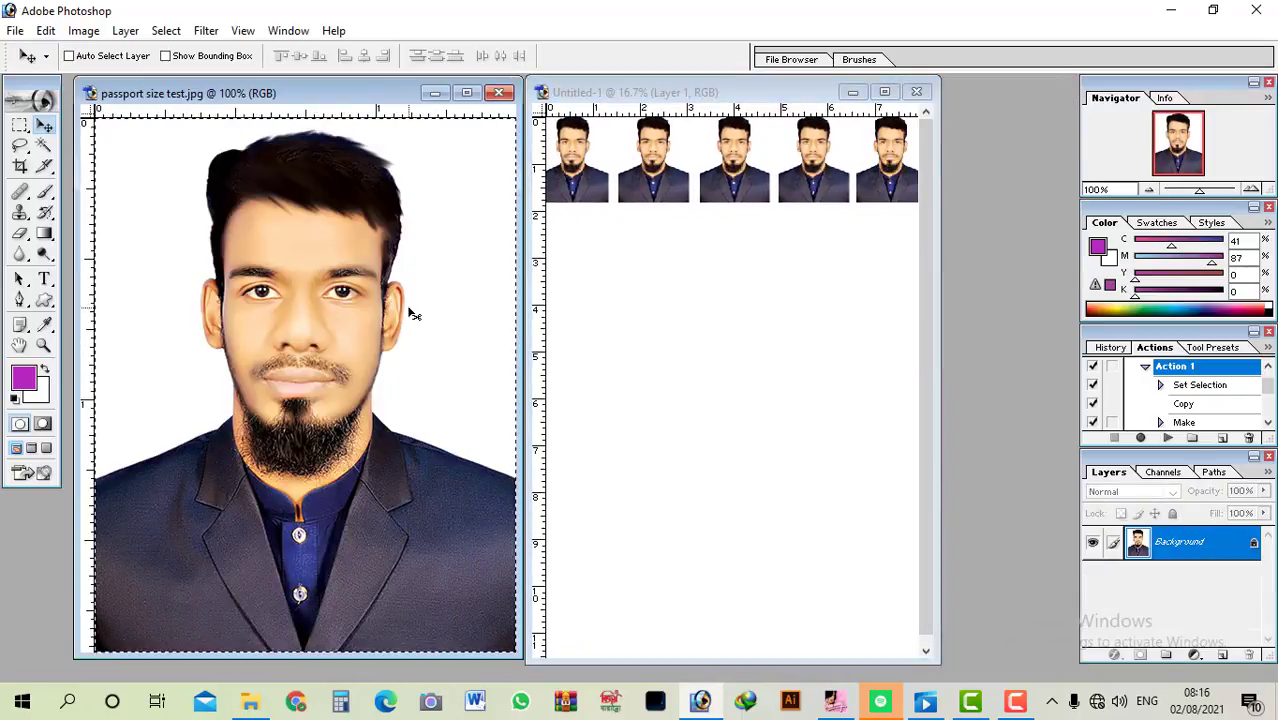
pyautogui.press('F2')
pyautogui.moveTo(305, 108); pyautogui.dragTo(872, 193)
pyautogui.click(378, 283)
pyautogui.press('F2')
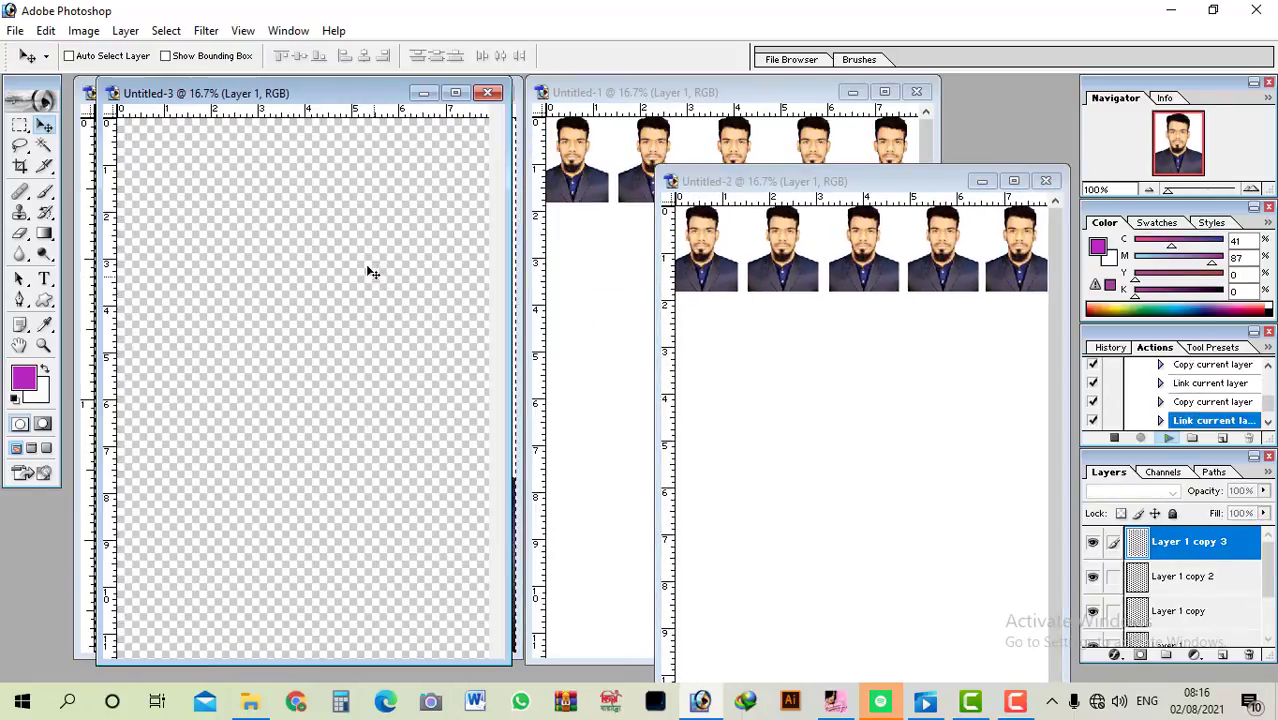
pyautogui.moveTo(298, 97); pyautogui.dragTo(897, 341)
pyautogui.click(408, 307)
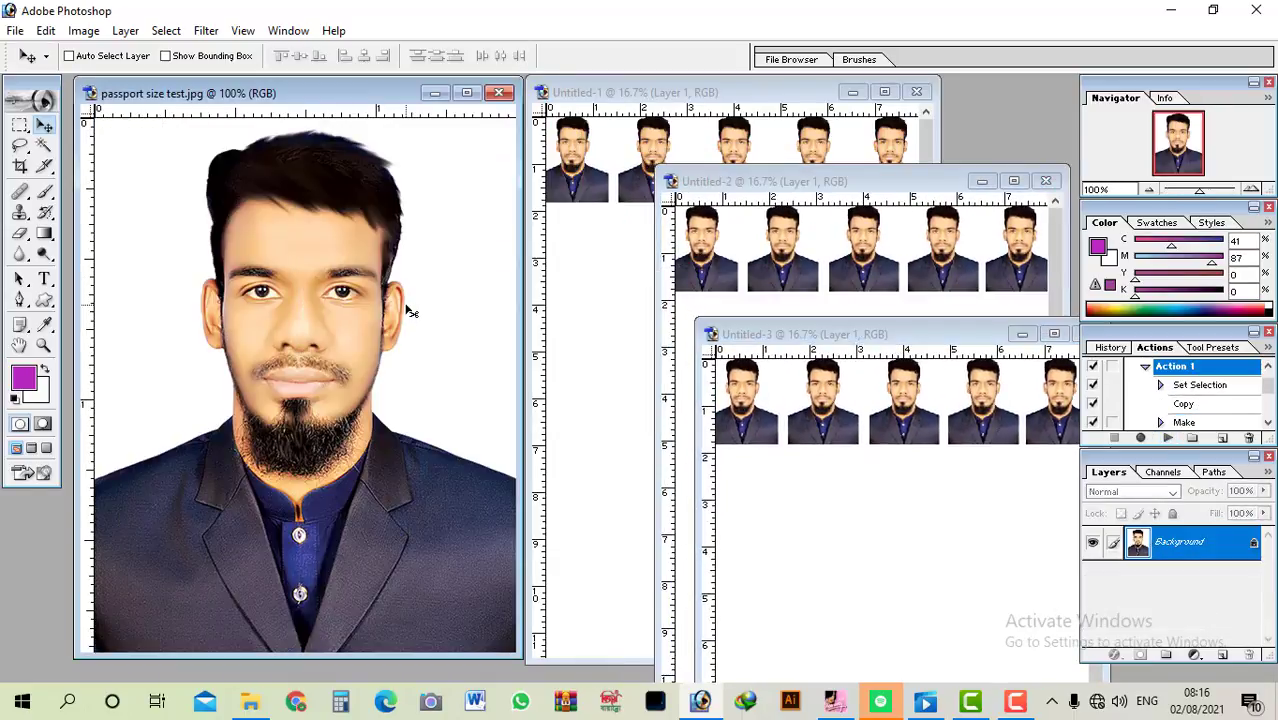
pyautogui.press('F2')
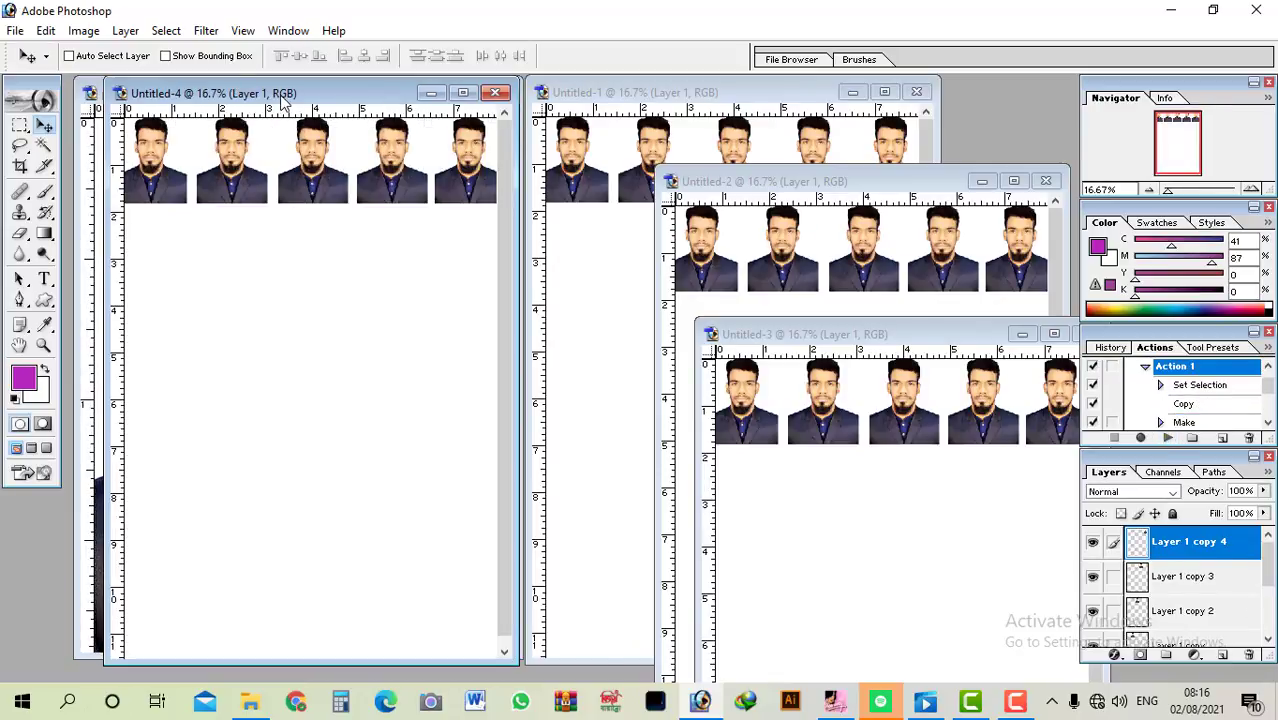
pyautogui.moveTo(282, 97); pyautogui.dragTo(670, 270)
pyautogui.keyDown('ctrl'); pyautogui.click(710, 356); pyautogui.keyUp('ctrl')
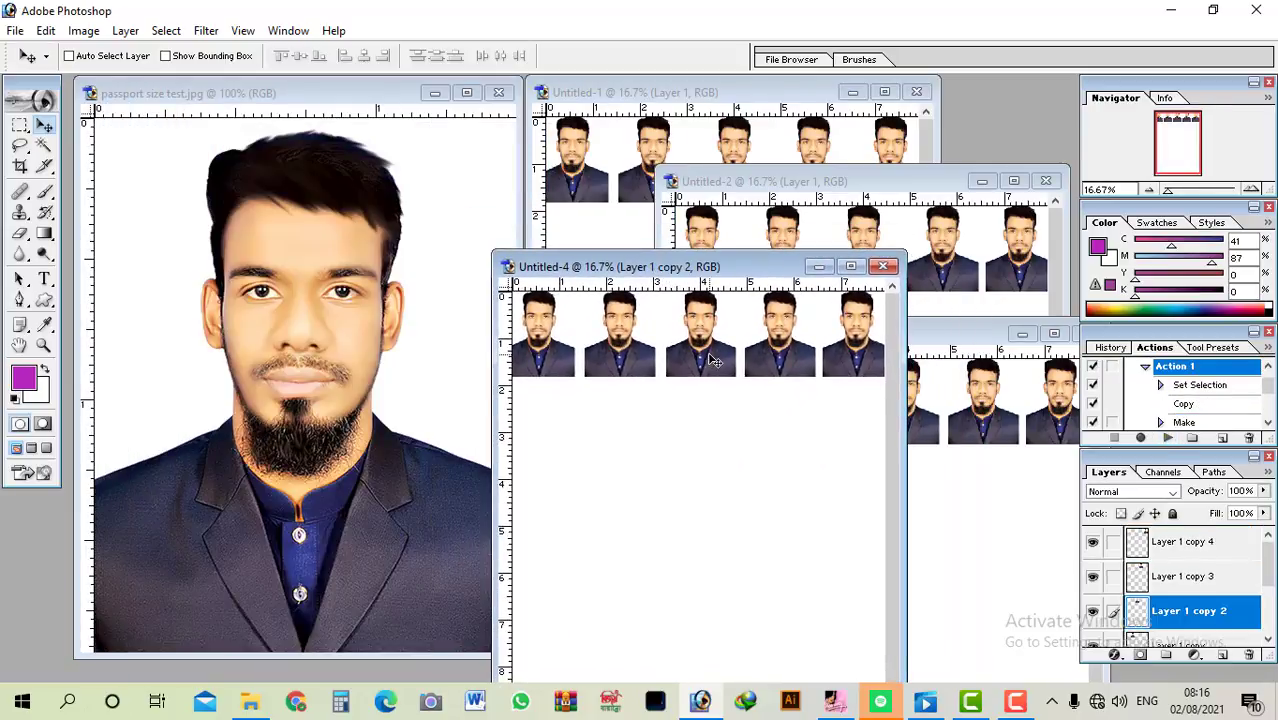
# Close the portrait and all the generated five-photo layouts without saving changes
pyautogui.hotkey('ctrl', 'w')
pyautogui.press('n')
pyautogui.hotkey('ctrl', 'w')
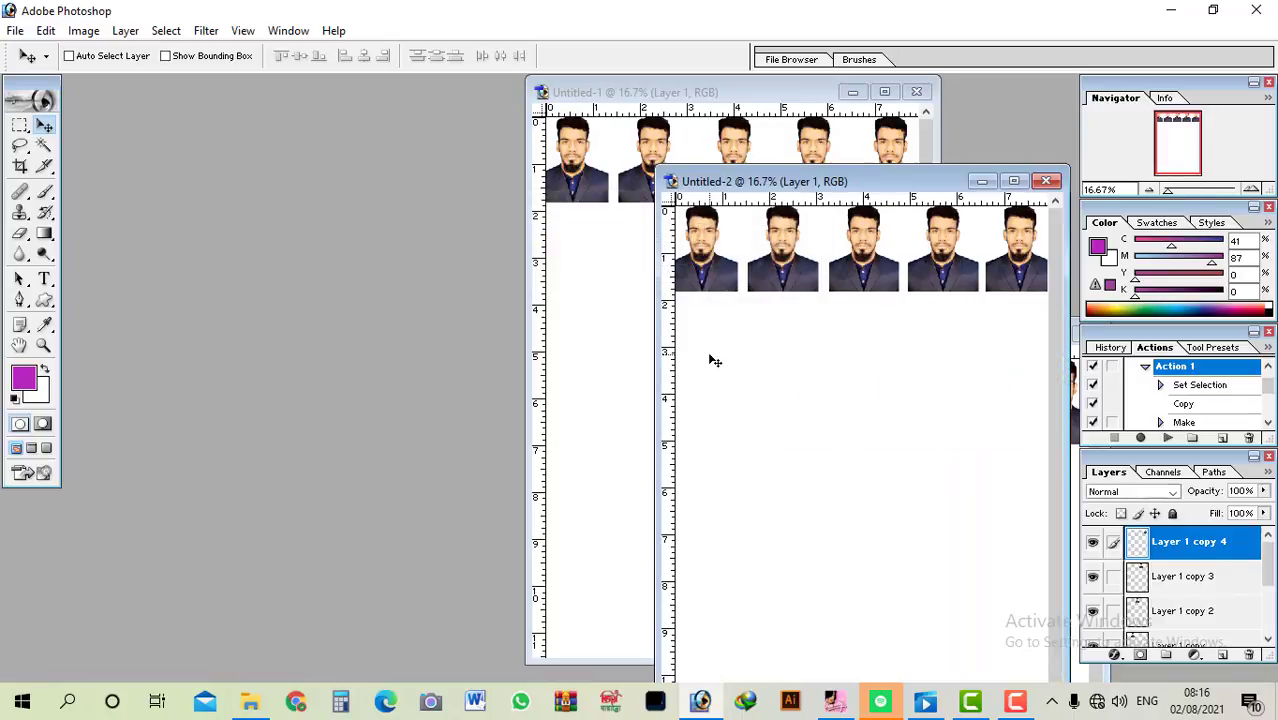
pyautogui.hotkey('ctrl', 'w')
pyautogui.press('n')
pyautogui.hotkey('ctrl', 'w')
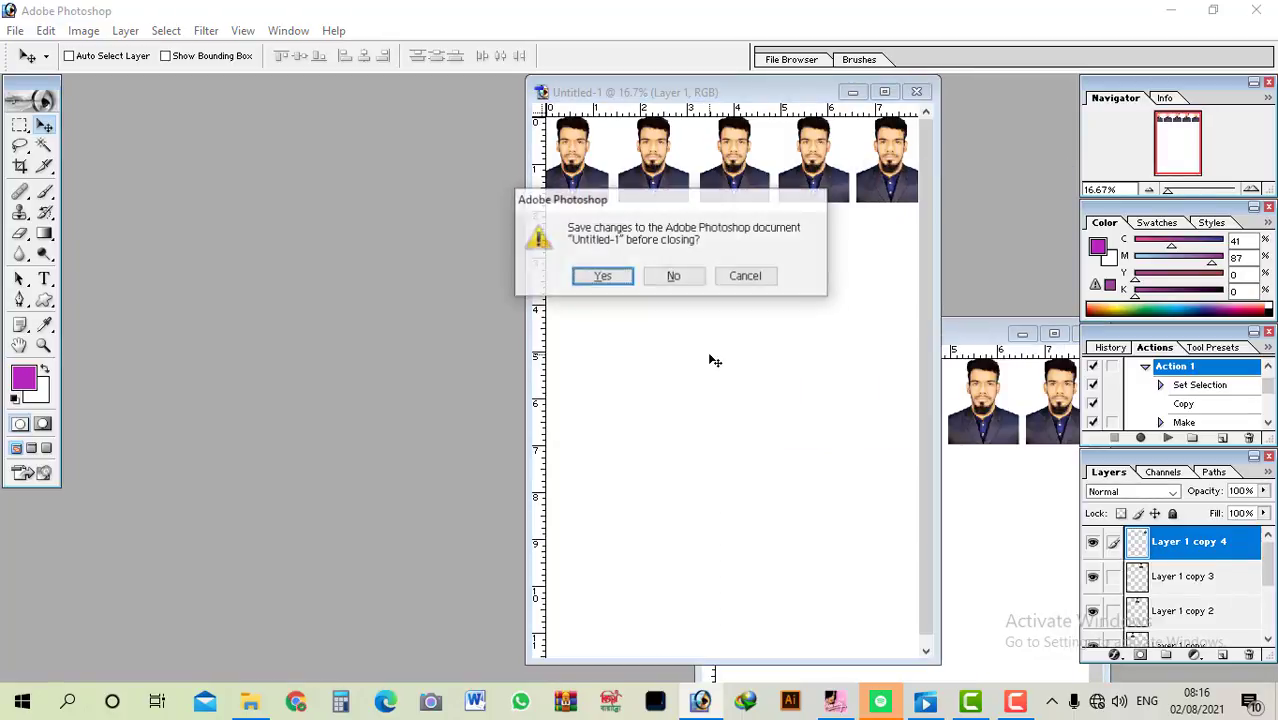
pyautogui.press('n')
pyautogui.hotkey('ctrl', 'w')
pyautogui.press('n')
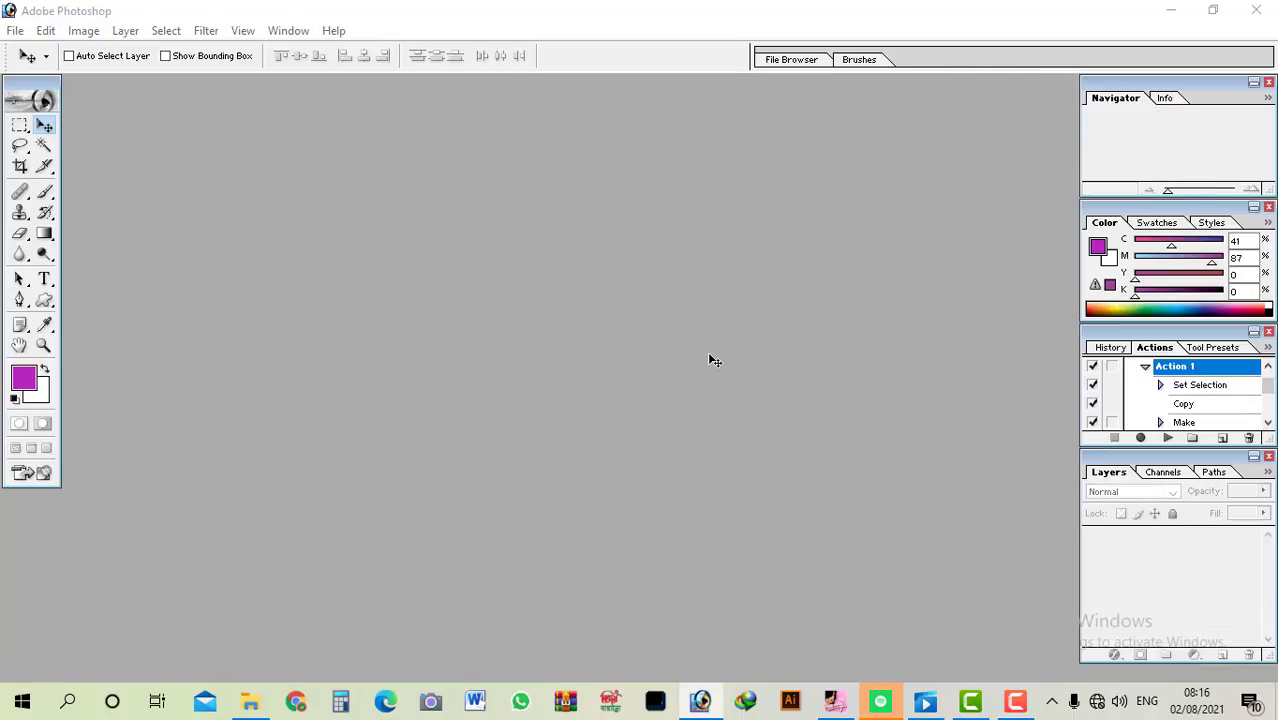
# Open "AL FARABI LOGO" from the Desktop and display only its green channel
pyautogui.hotkey('ctrl', 'o')
pyautogui.click(563, 265)
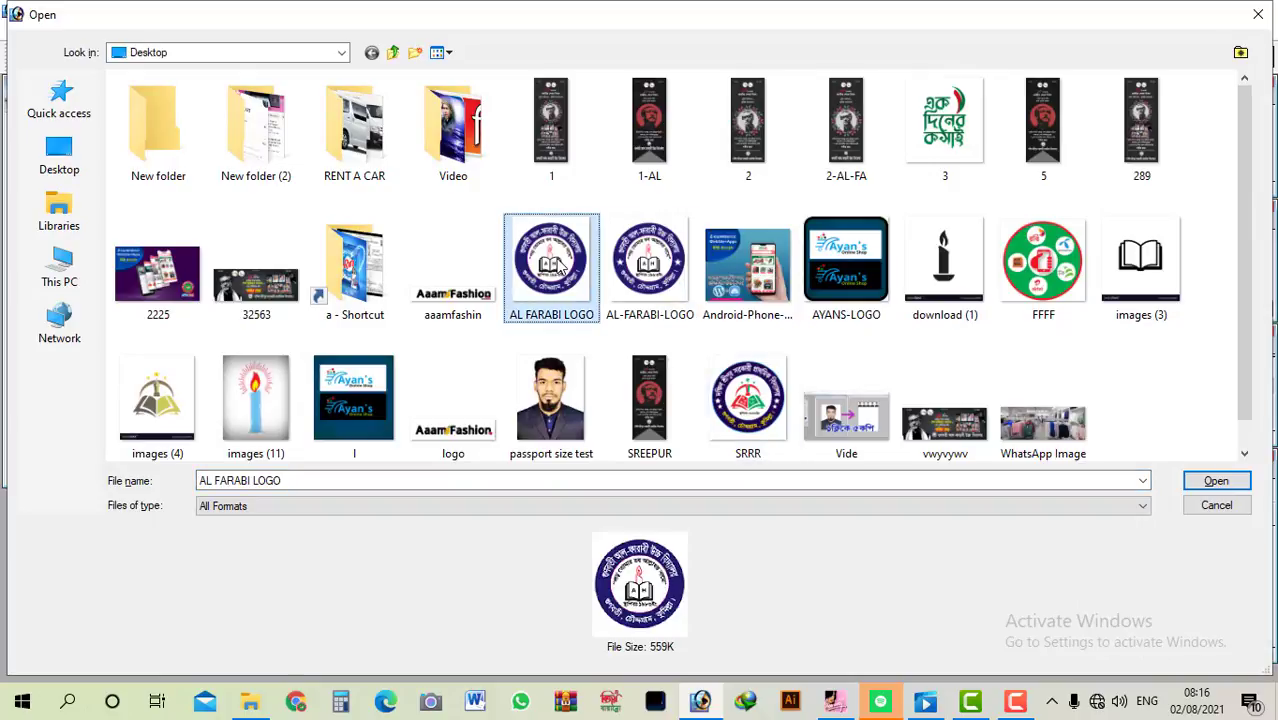
pyautogui.click(1216, 484)
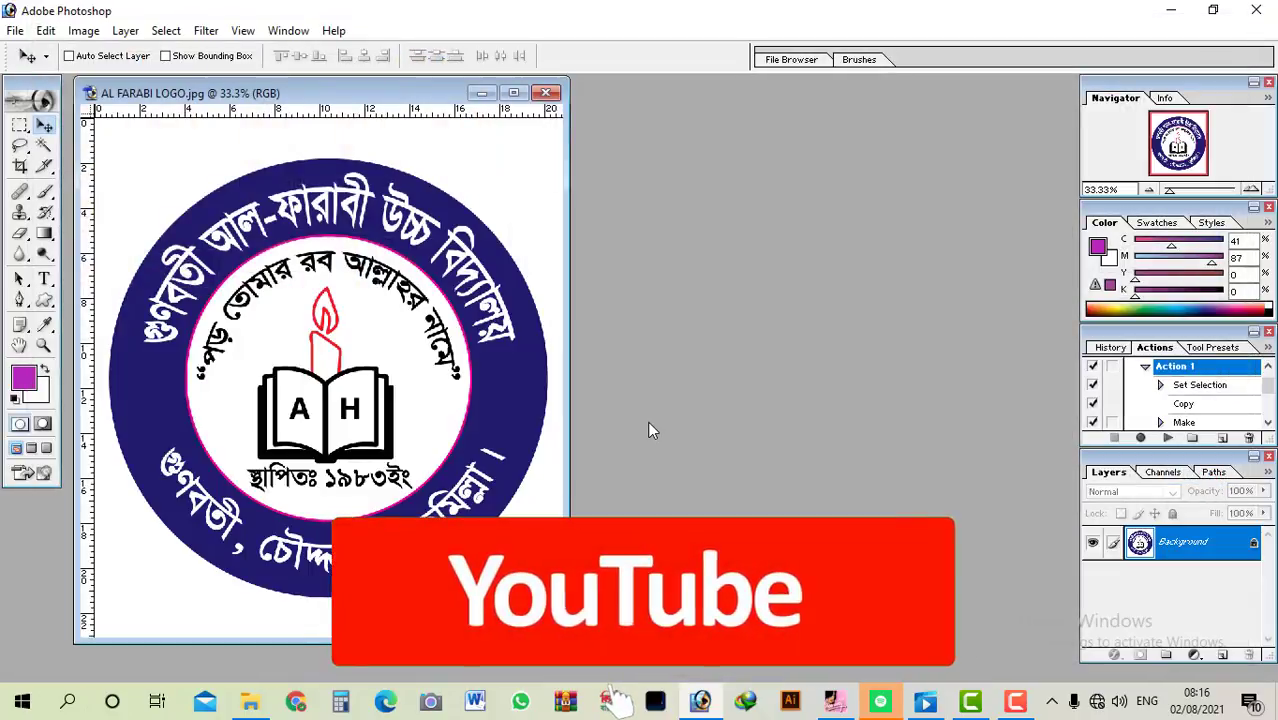
pyautogui.hotkey('ctrl', '2')
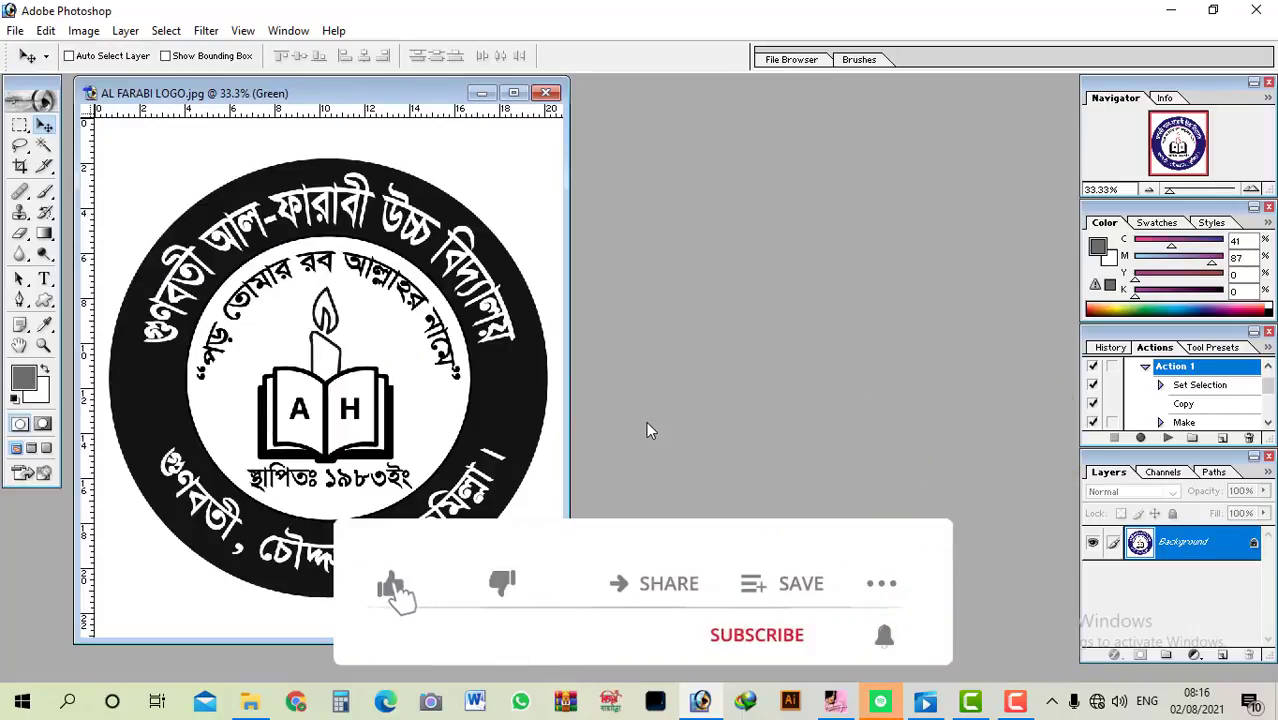
# Run the recorded action on the logo and move the resulting layout window beside it
pyautogui.press('F2')
pyautogui.moveTo(363, 98); pyautogui.dragTo(935, 105)
pyautogui.keyDown('alt'); pyautogui.click(861, 233); pyautogui.keyUp('alt')
pyautogui.keyDown('alt'); pyautogui.click(861, 233); pyautogui.keyUp('alt')
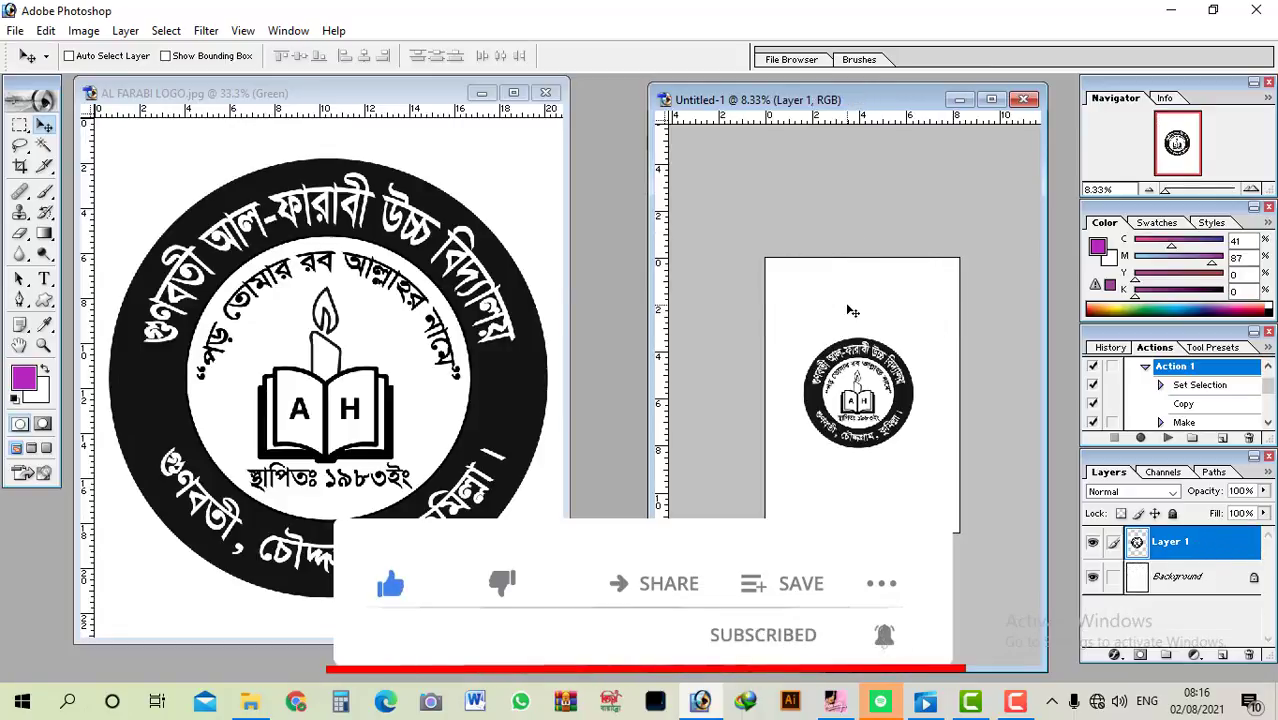
# Close the five-logo layout without saving and close the logo image
pyautogui.hotkey('ctrl', 'w')
pyautogui.press('n')
pyautogui.hotkey('ctrl', 'w')
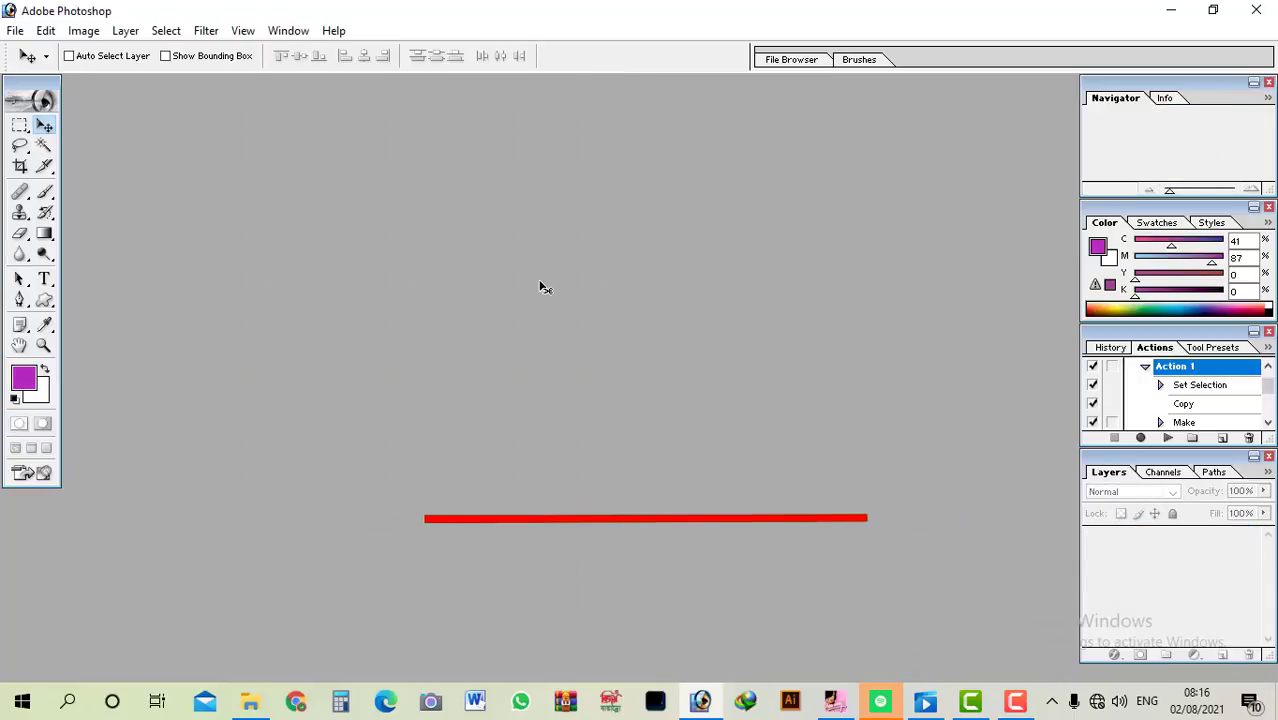
# Open "suit_PNG93245" from "New folder (5)" on the GRAPHIC VILLA (D:) drive
pyautogui.hotkey('ctrl', 'o')
pyautogui.scroll(-1, 471, 331)
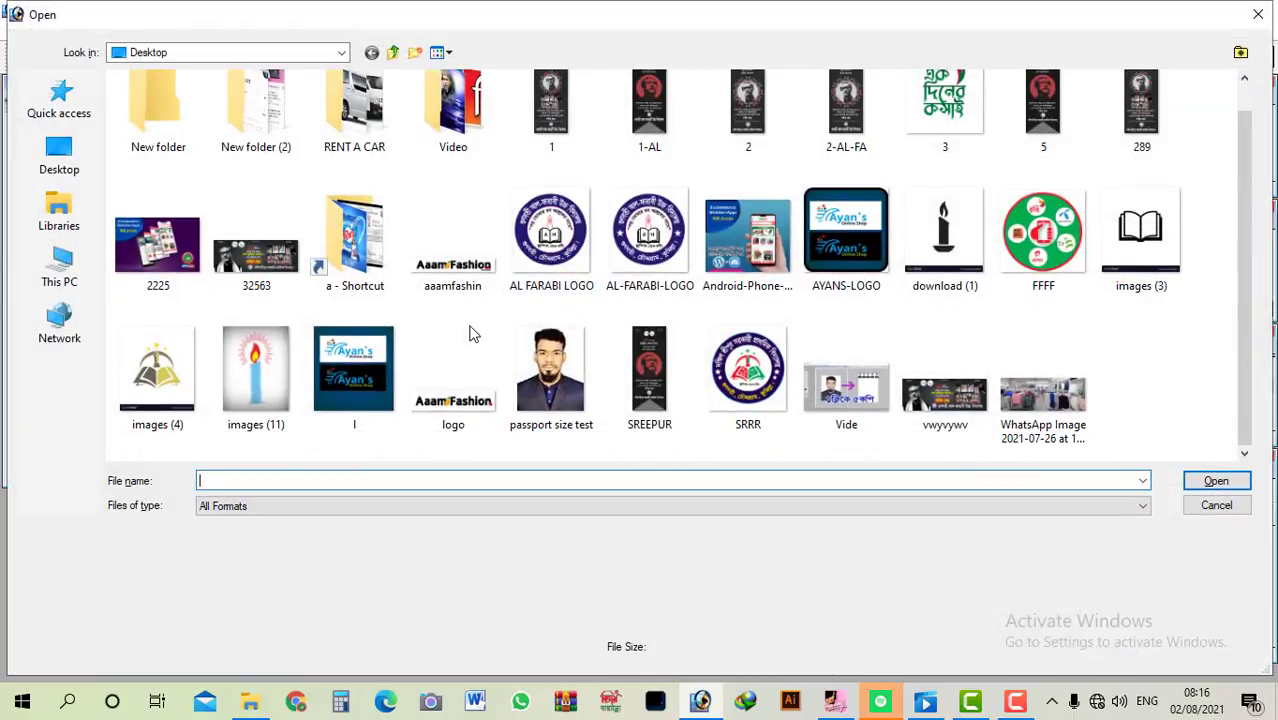
pyautogui.scroll(1, 471, 331)
pyautogui.click(59, 268)
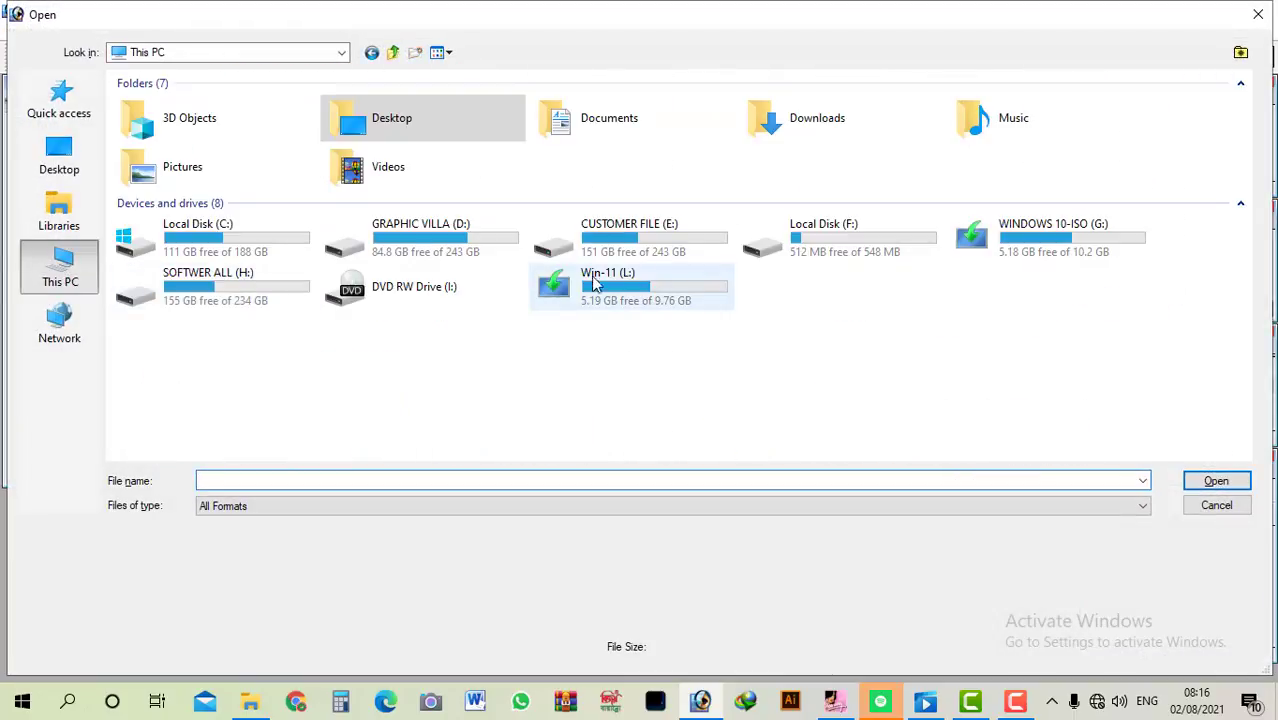
pyautogui.doubleClick(470, 252)
pyautogui.scroll(-2, 710, 318)
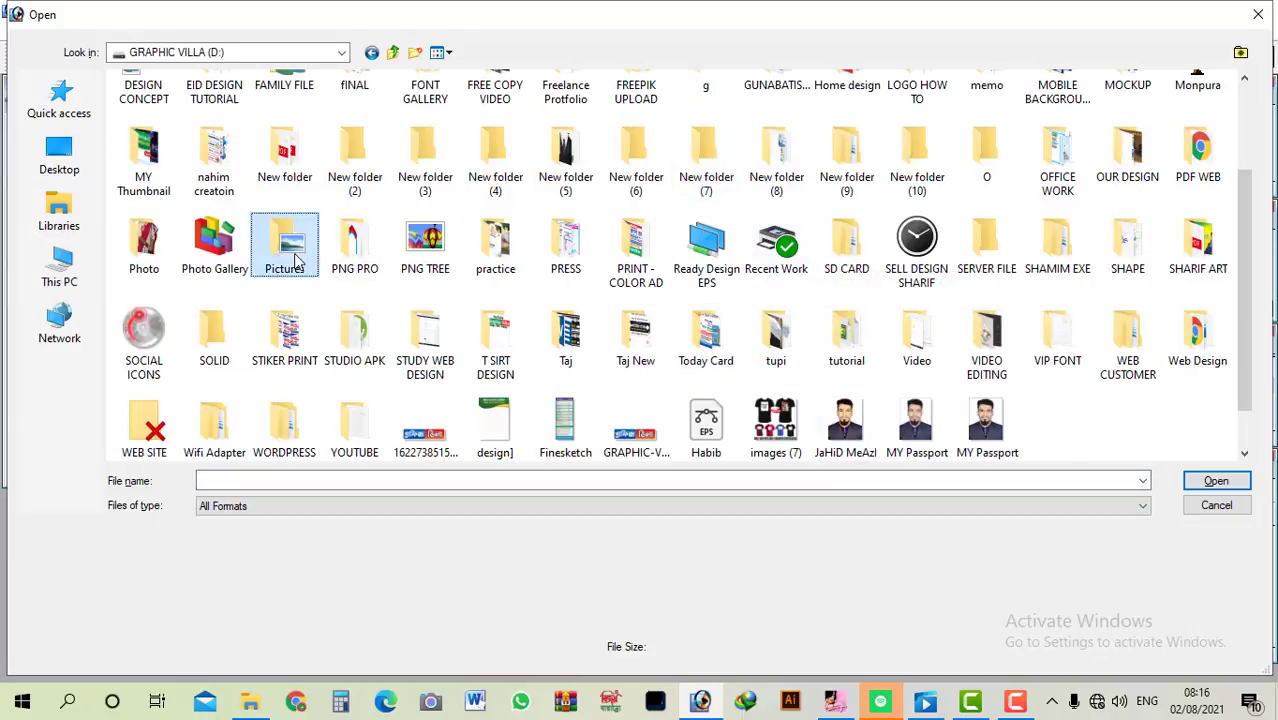
pyautogui.press('Right')
pyautogui.press('Right')
pyautogui.press('Right')
pyautogui.press('Right')
pyautogui.press('Right')
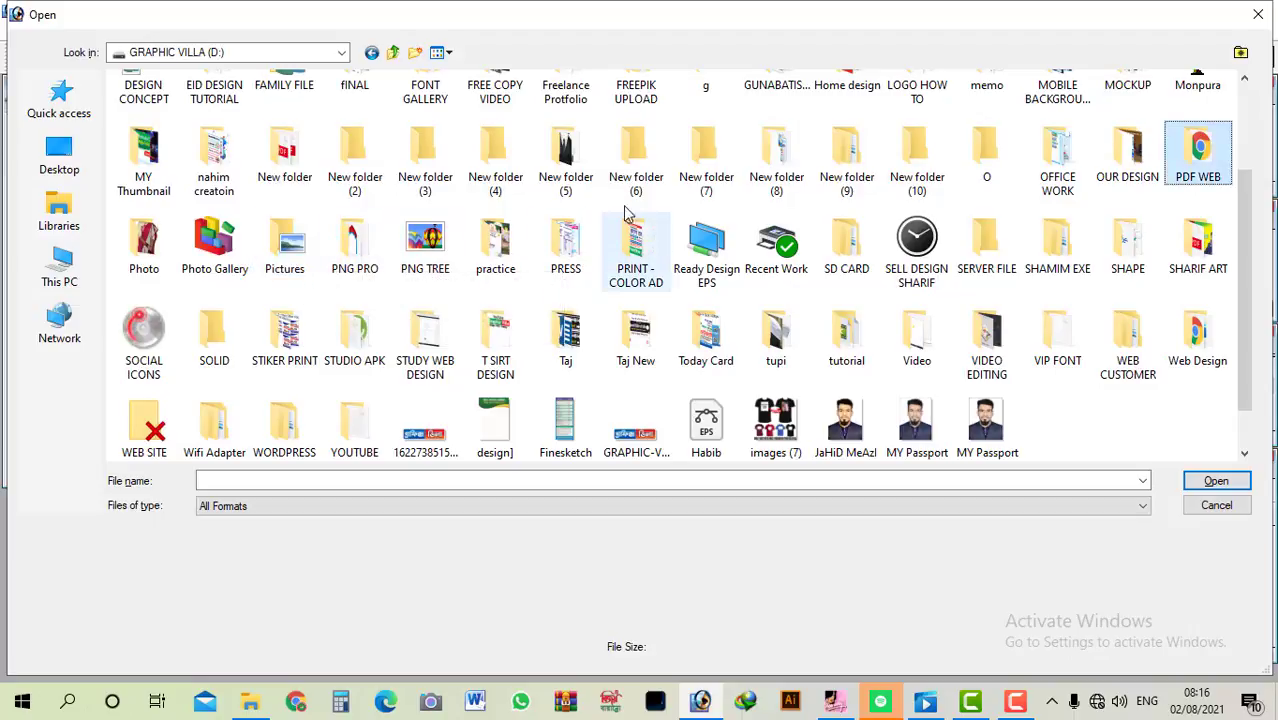
pyautogui.doubleClick(543, 160)
pyautogui.doubleClick(258, 146)
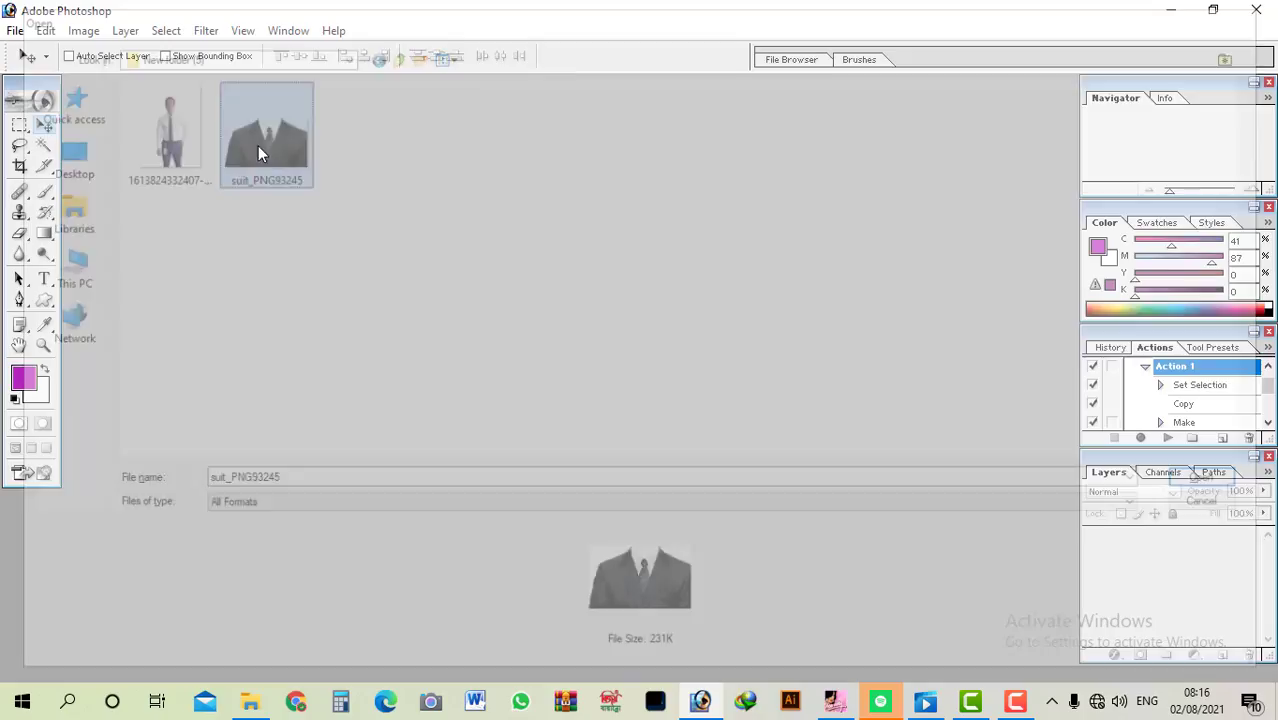
# Run the recorded action on the suit image and move the resulting layout window beside it
pyautogui.press('F2')
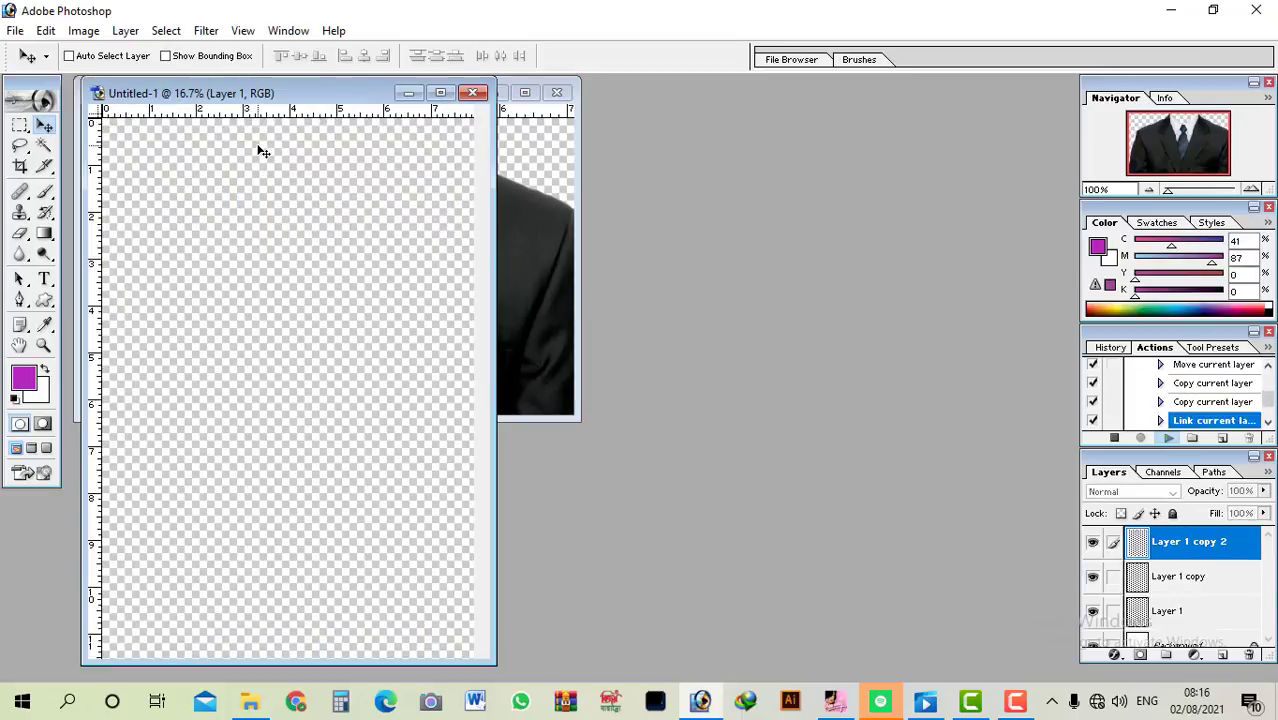
pyautogui.moveTo(313, 98); pyautogui.dragTo(753, 109)
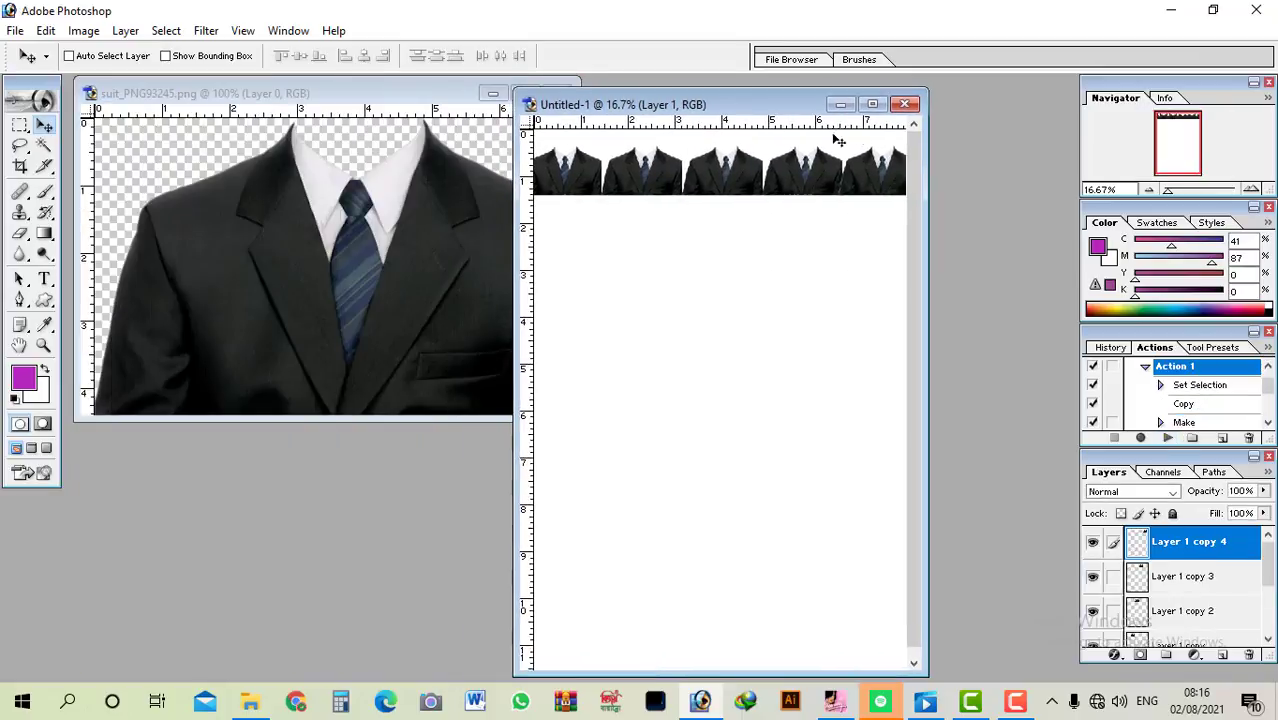
# Close the five-suit layout and the suit image without saving changes
pyautogui.click(905, 105)
pyautogui.click(669, 280)
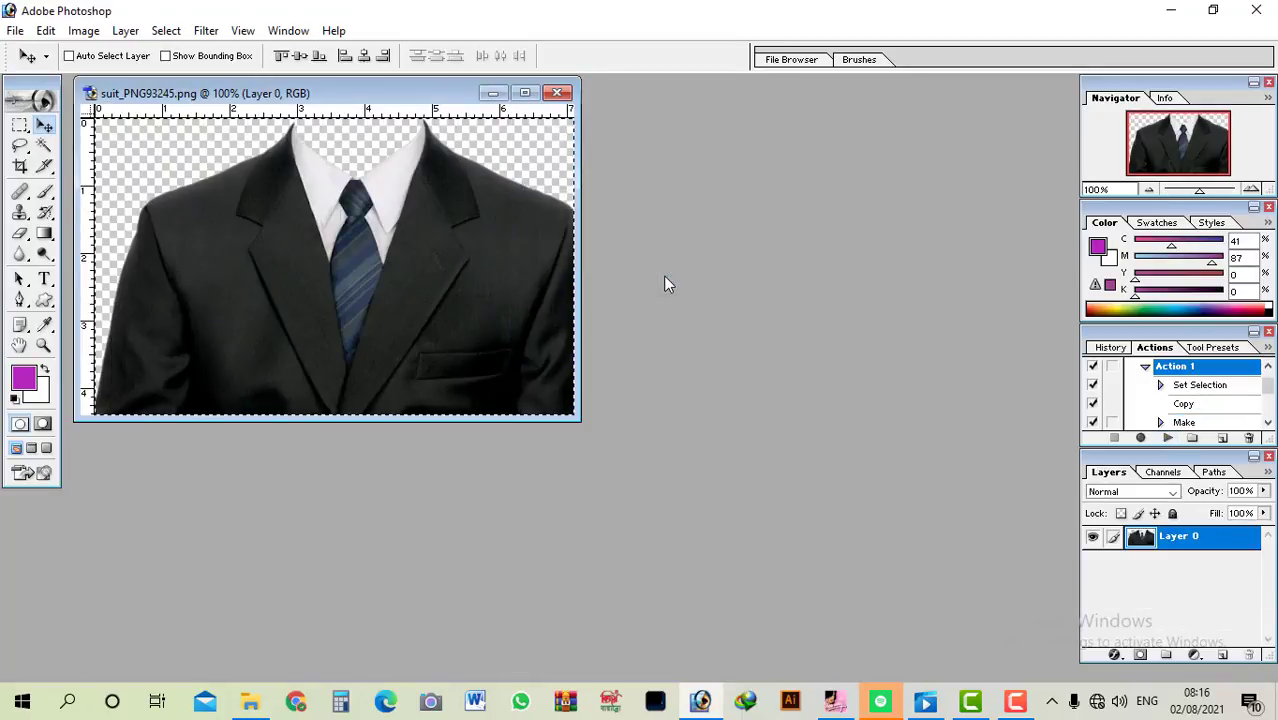
pyautogui.hotkey('ctrl', 'w')
# Open the "Prime-Minister-of-Bangladesh-Sheikh-Hasina-PNG" image from the BD LOGO folder inside Photo Gallery on drive D:
pyautogui.hotkey('ctrl', 'o')
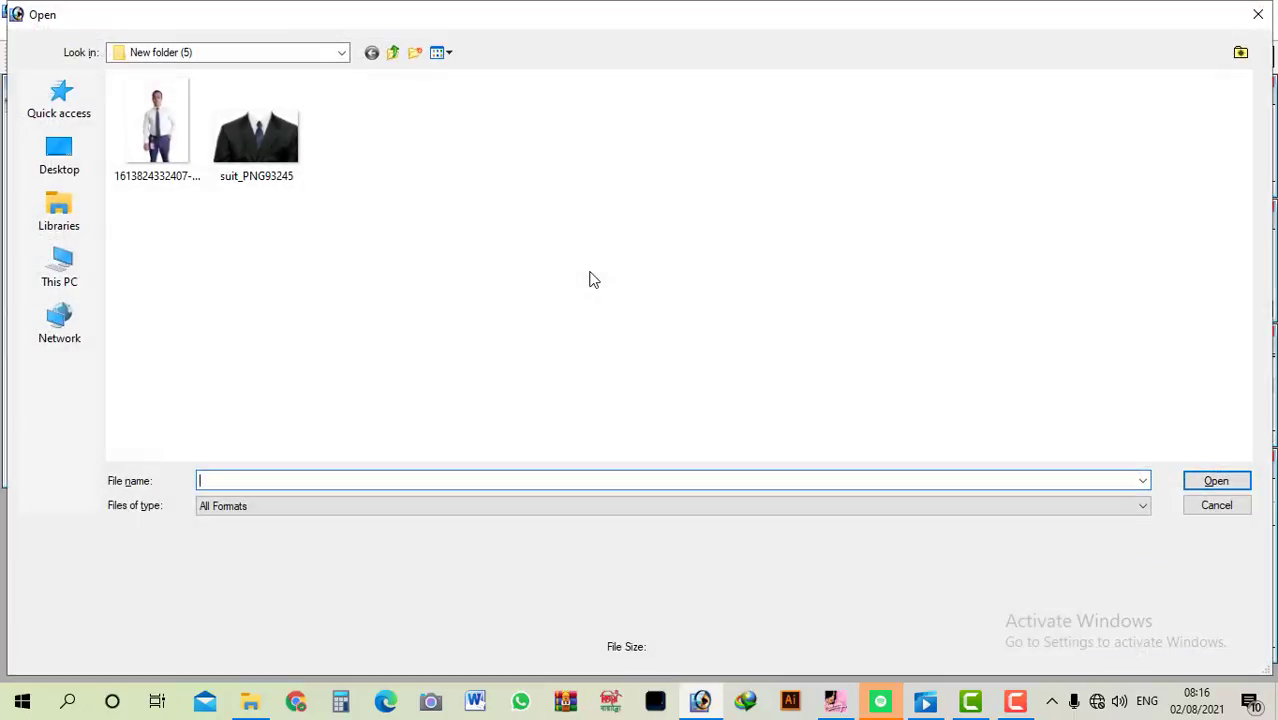
pyautogui.click(393, 52)
pyautogui.scroll(-2, 828, 262)
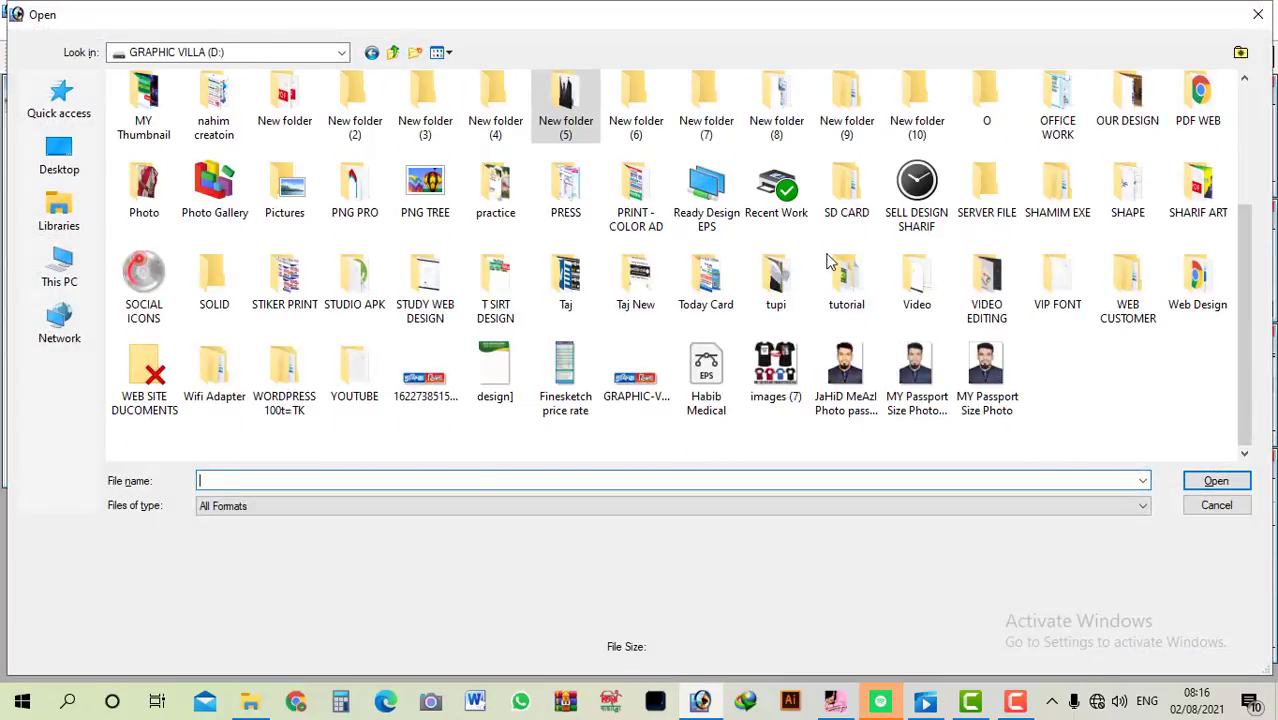
pyautogui.scroll(1, 283, 383)
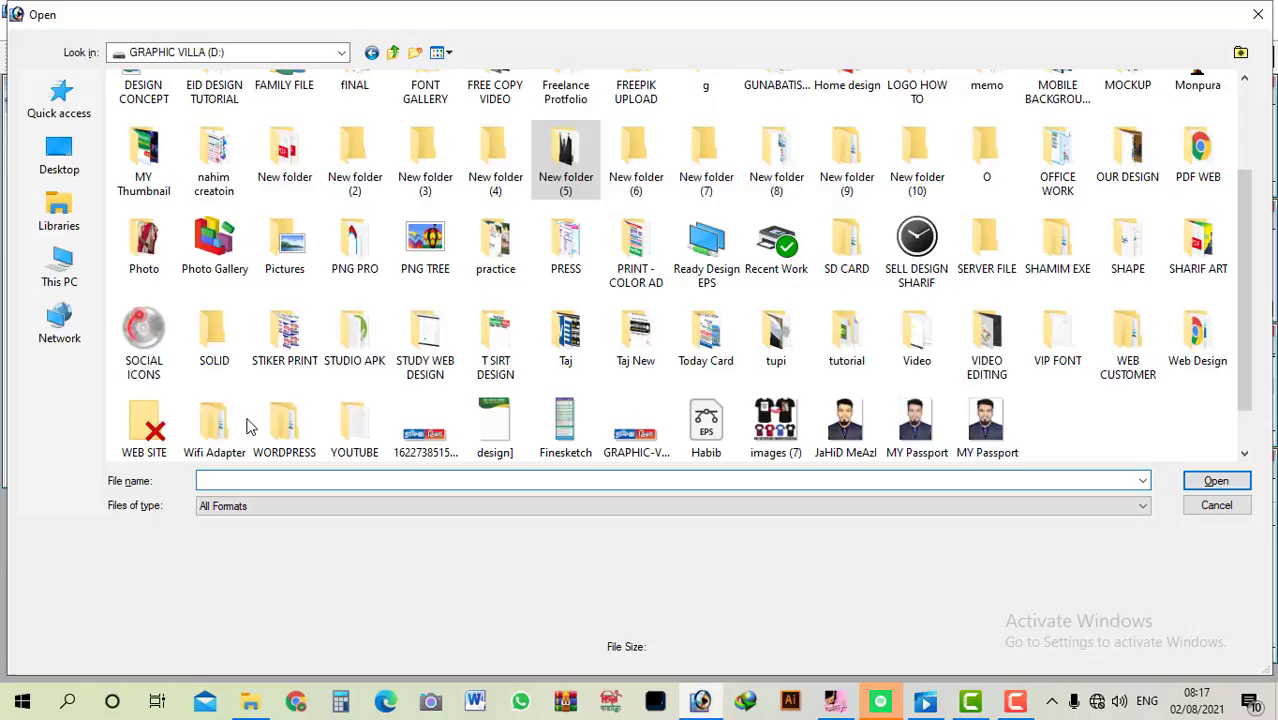
pyautogui.doubleClick(205, 245)
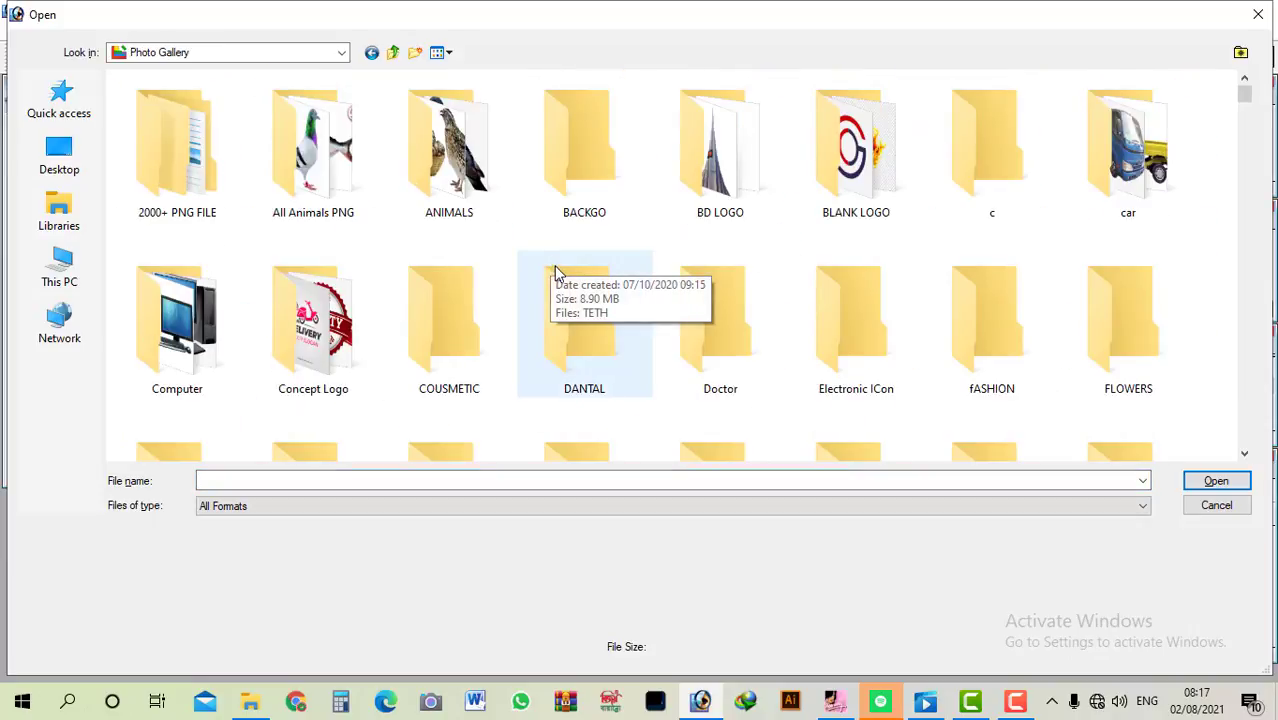
pyautogui.doubleClick(731, 168)
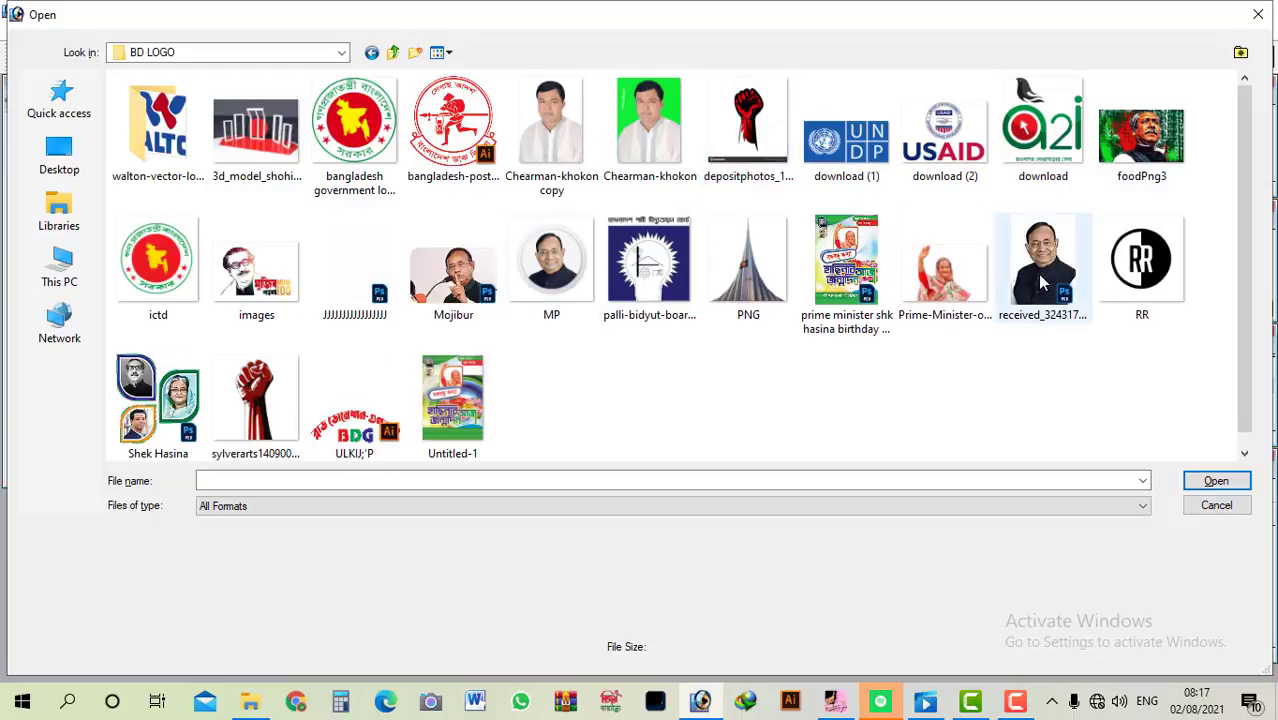
pyautogui.click(940, 290)
pyautogui.doubleClick(940, 290)
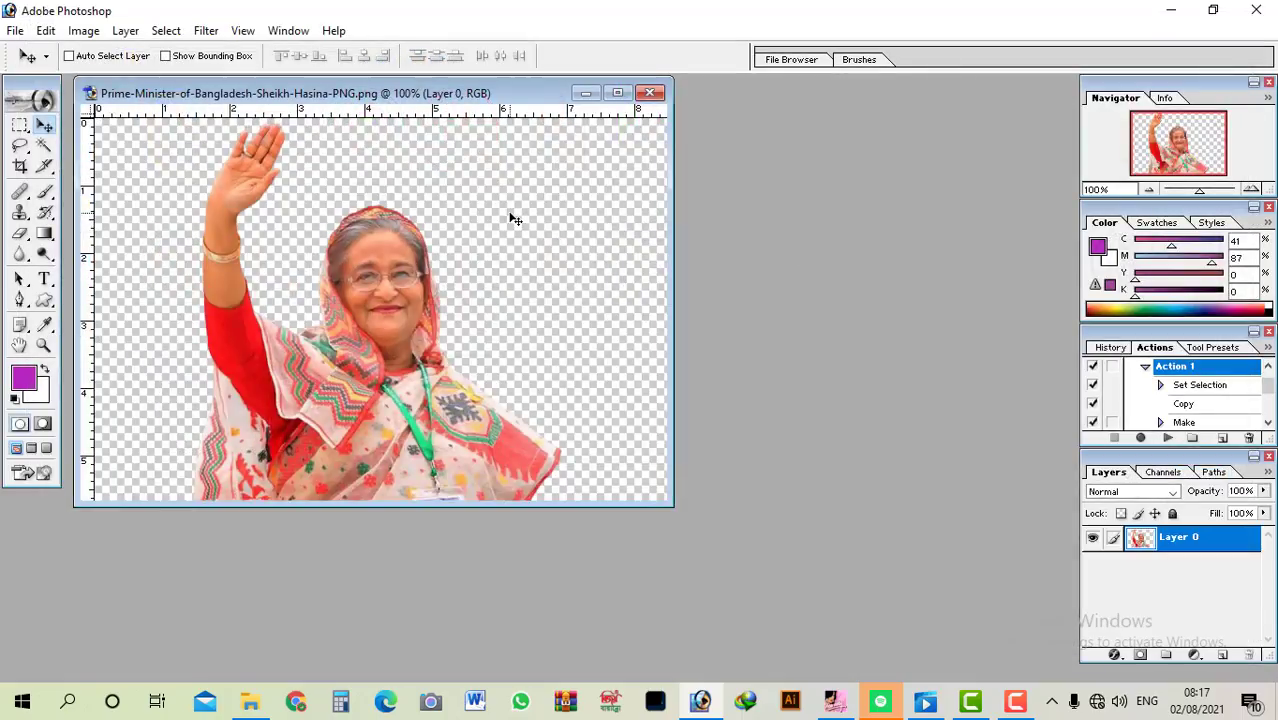
# Run the recorded action on the waving portrait and move the resulting layout window beside it
pyautogui.press('F2')
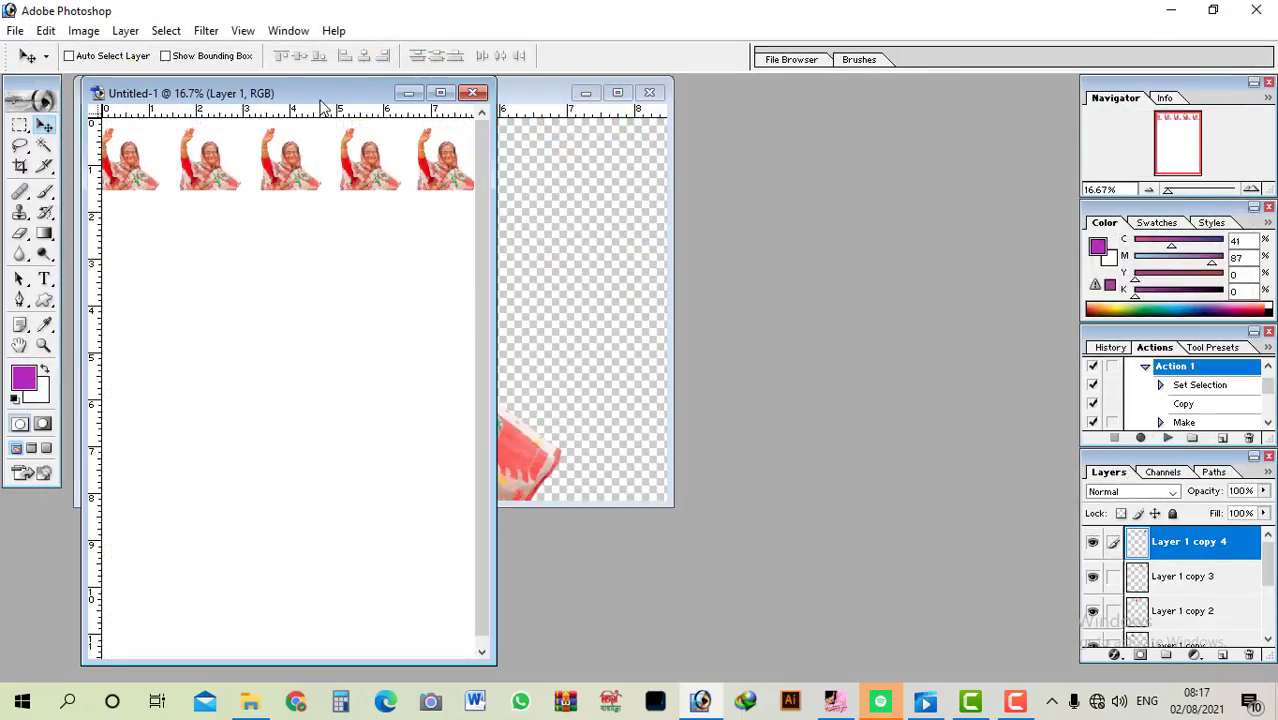
pyautogui.moveTo(326, 101); pyautogui.dragTo(837, 165)
pyautogui.keyDown('alt'); pyautogui.click(843, 258); pyautogui.keyUp('alt')
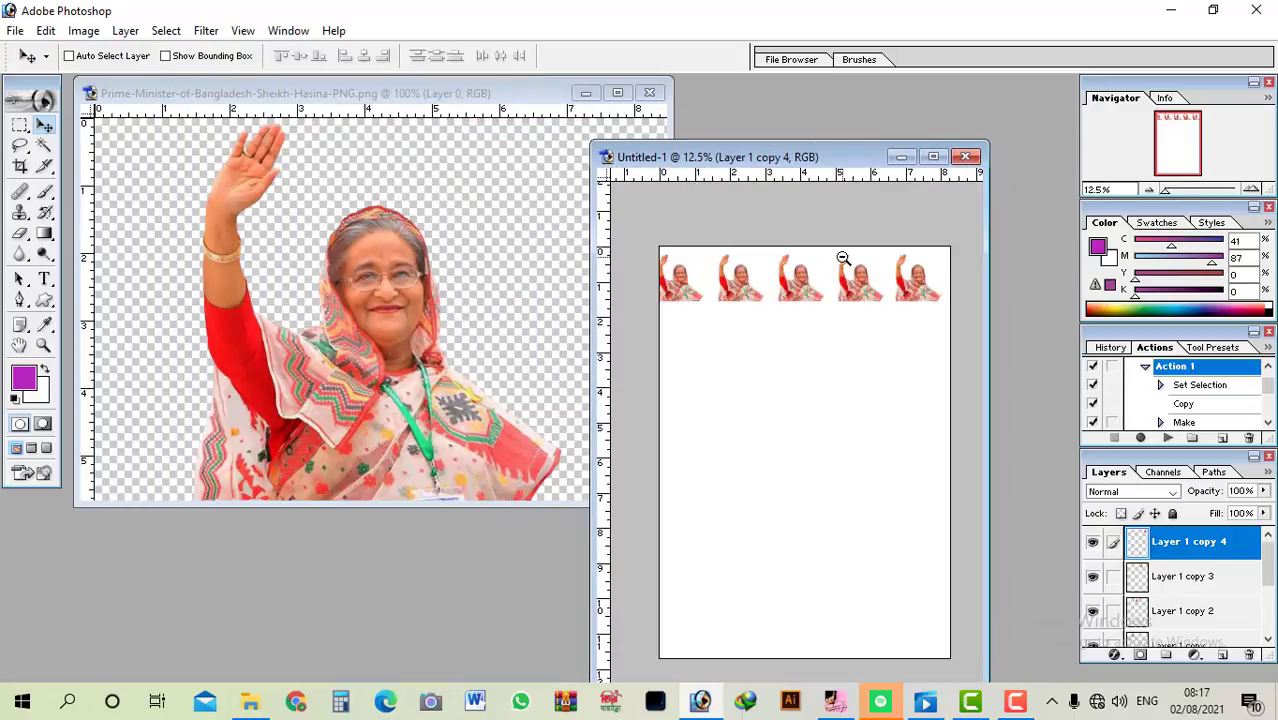
pyautogui.click(675, 236)
pyautogui.keyDown('alt'); pyautogui.click(860, 290); pyautogui.keyUp('alt')
# Close the layout of waving portraits and the source image without saving changes
pyautogui.hotkey('ctrl', 'w')
pyautogui.press('Tab')
pyautogui.press('Return')
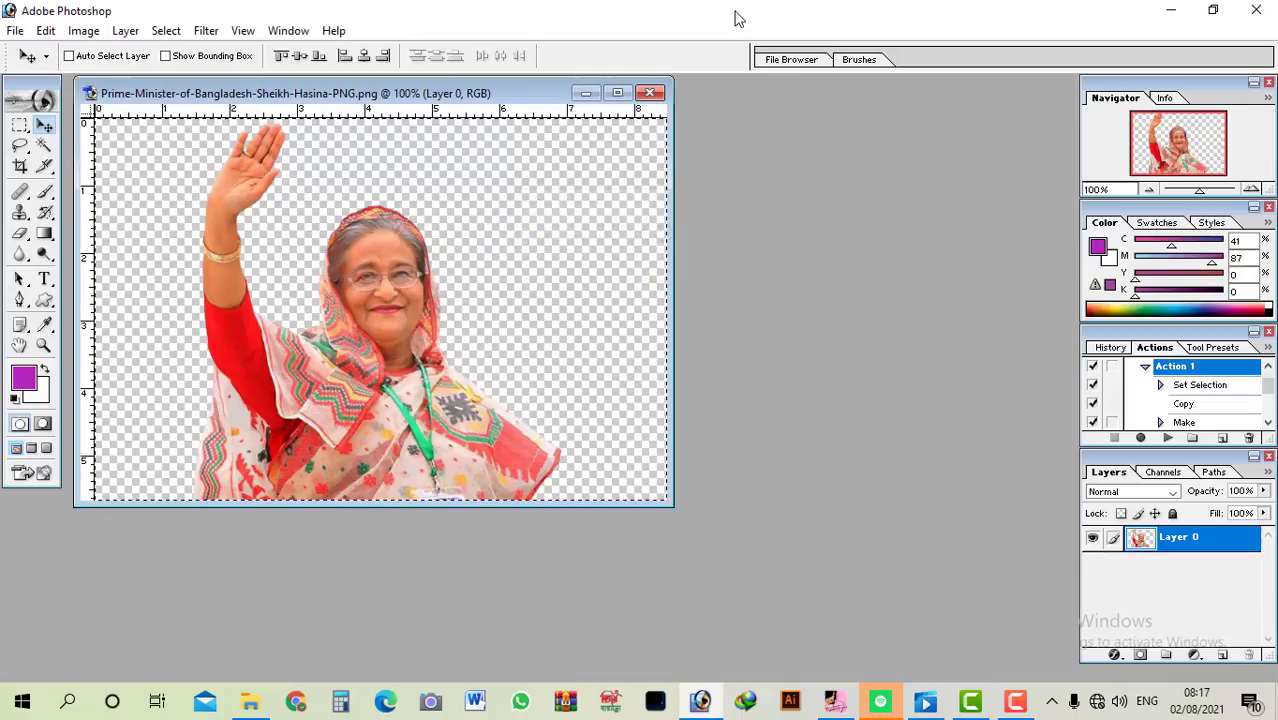
pyautogui.click(650, 93)
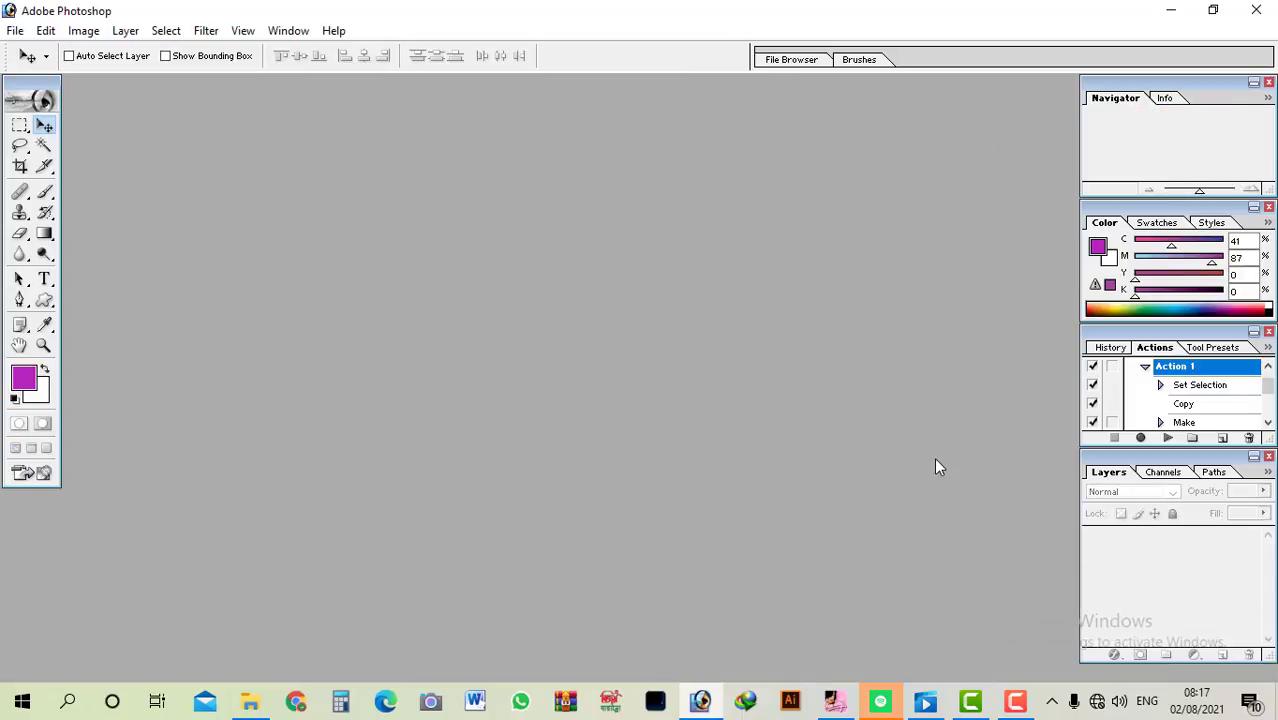
pyautogui.click(1016, 704)
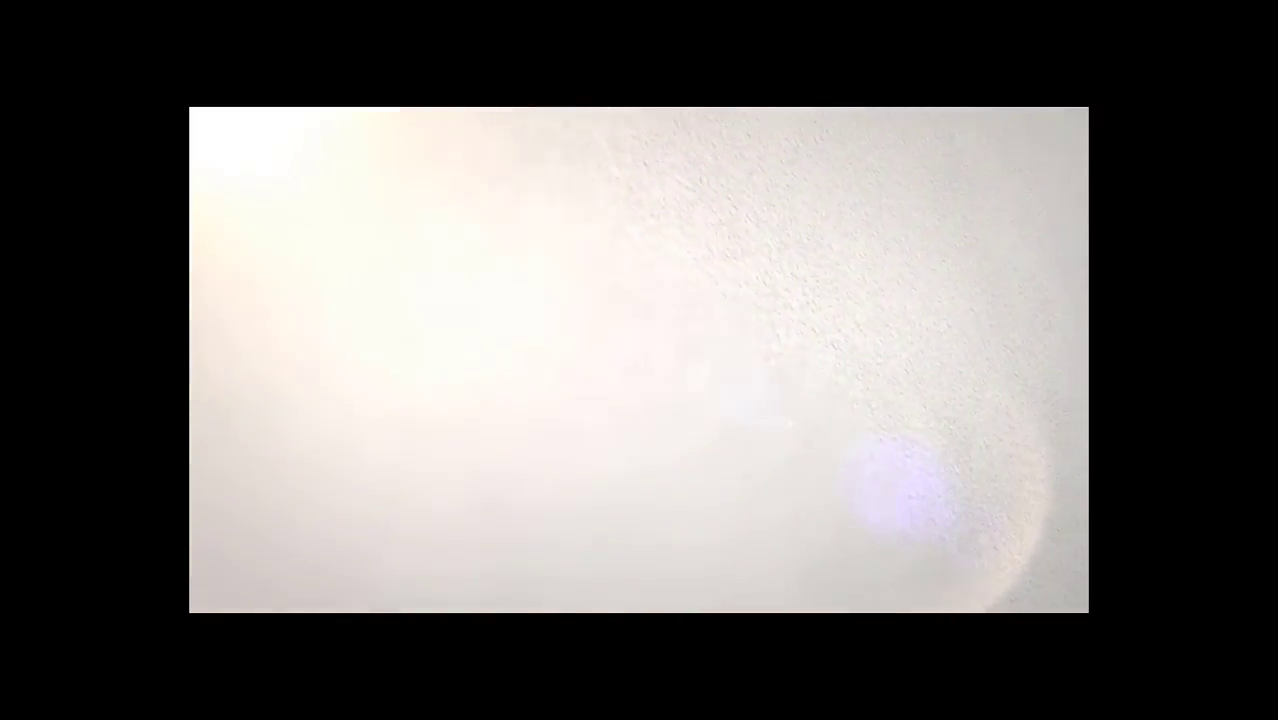